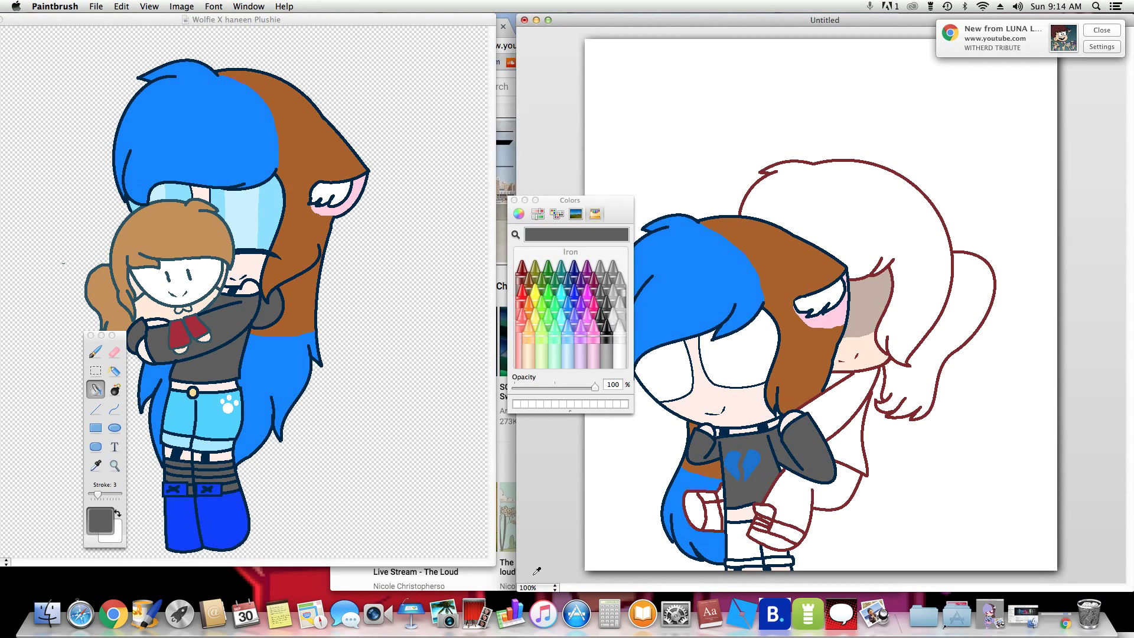
Step: Sample the light blue from the reference character's shorts and fill the blue-haired character's shorts with it in the new drawing
click(93, 466)
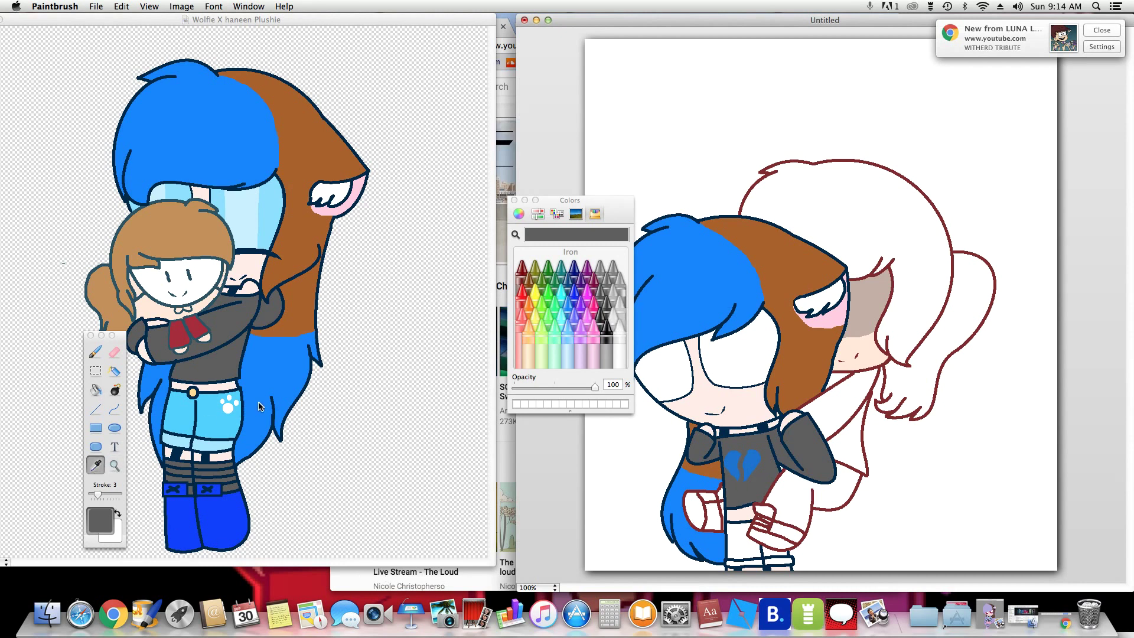
click(228, 415)
click(221, 414)
click(103, 392)
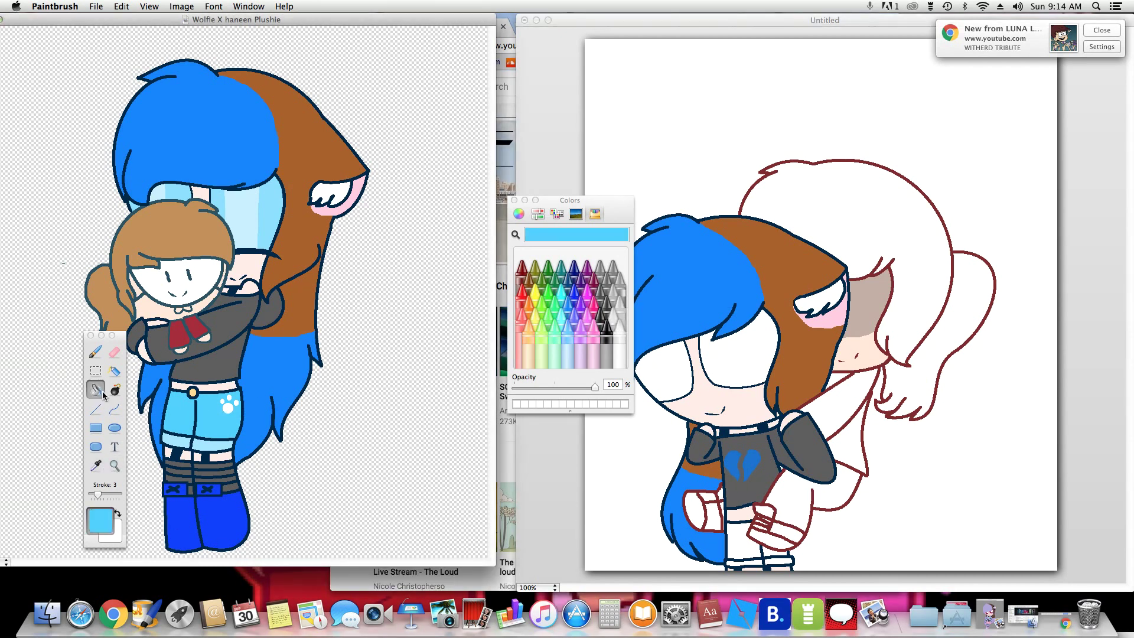
click(739, 547)
click(777, 547)
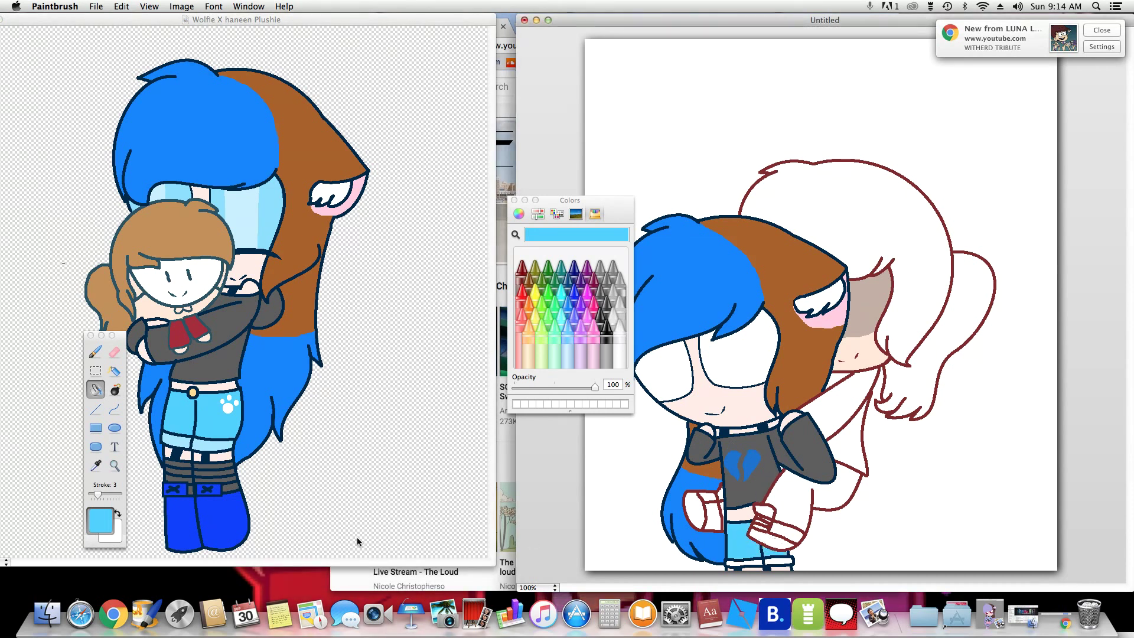
Step: Sample the pale blue from the reference shorts' cuffs and fill both shorts cuffs in the new drawing
click(95, 465)
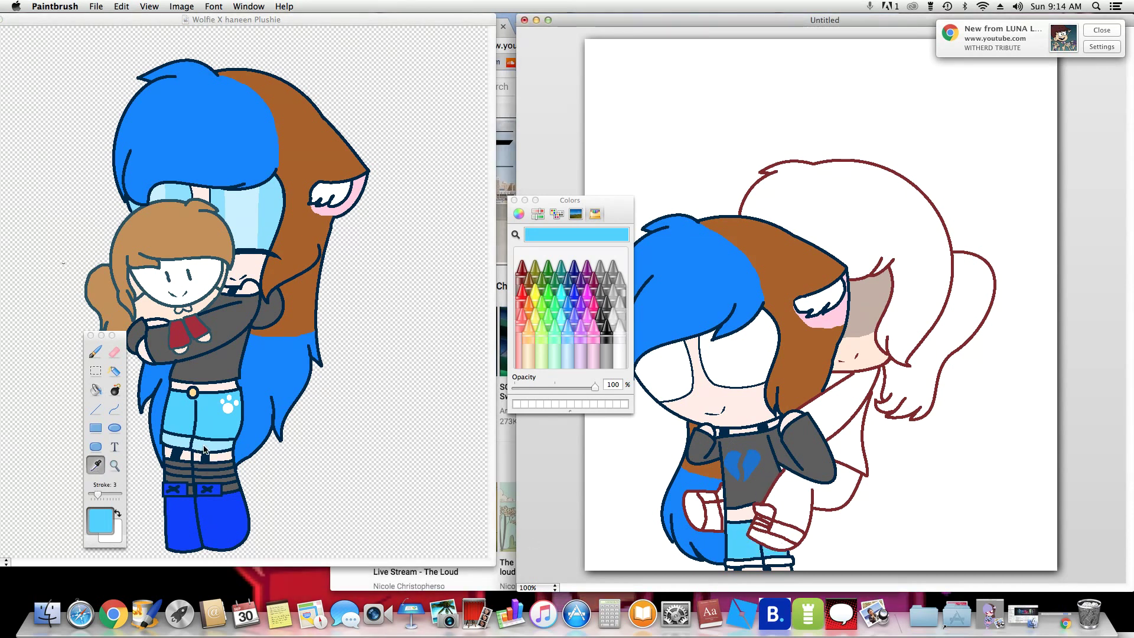
click(204, 449)
click(96, 389)
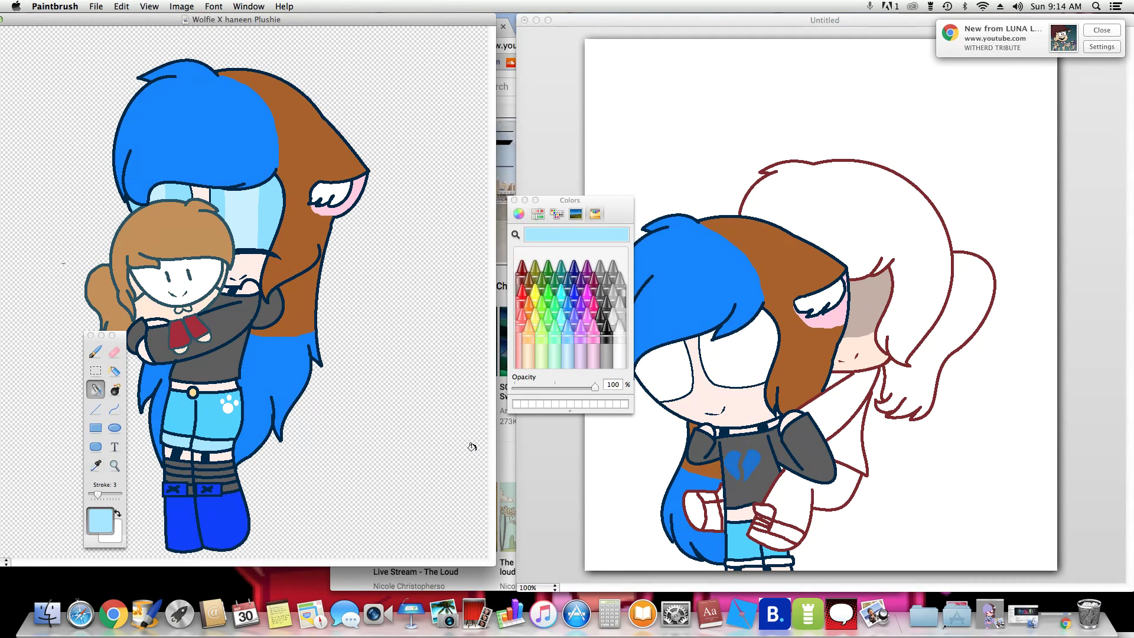
click(759, 564)
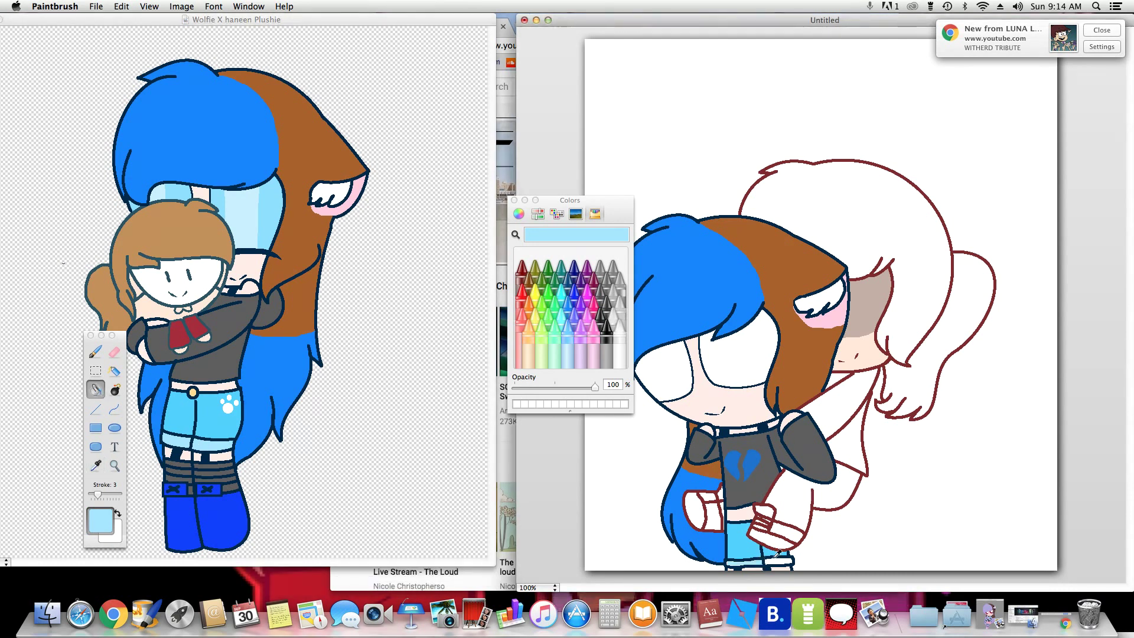
click(783, 560)
Step: Sample the red from the plush's bow in the reference and fill the sleeve of the character behind with it
click(96, 466)
click(95, 467)
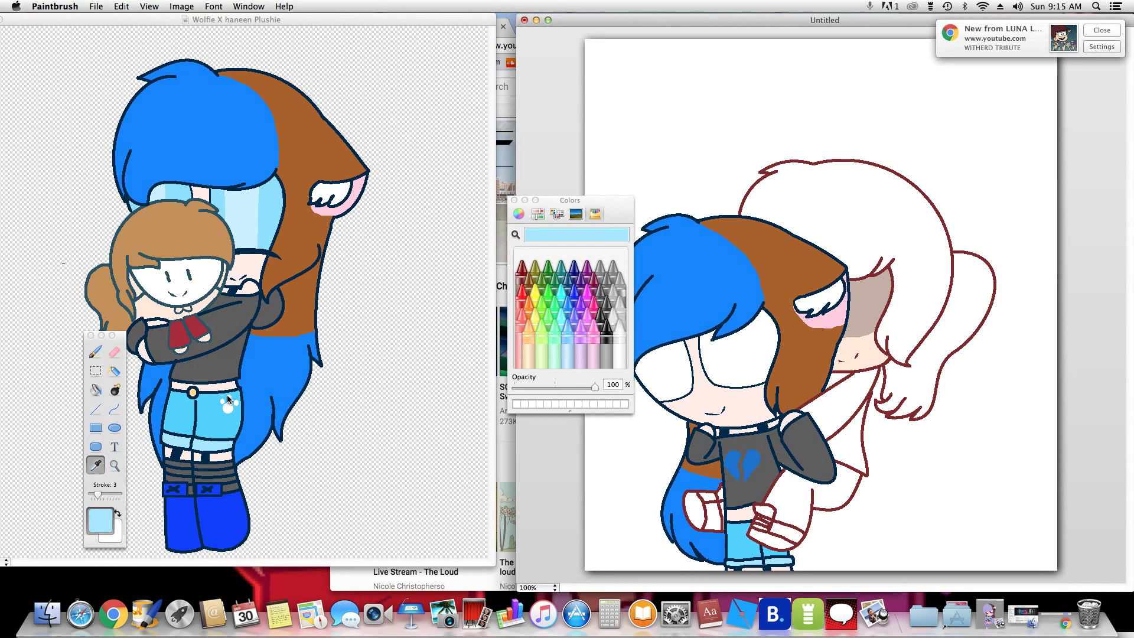
click(170, 340)
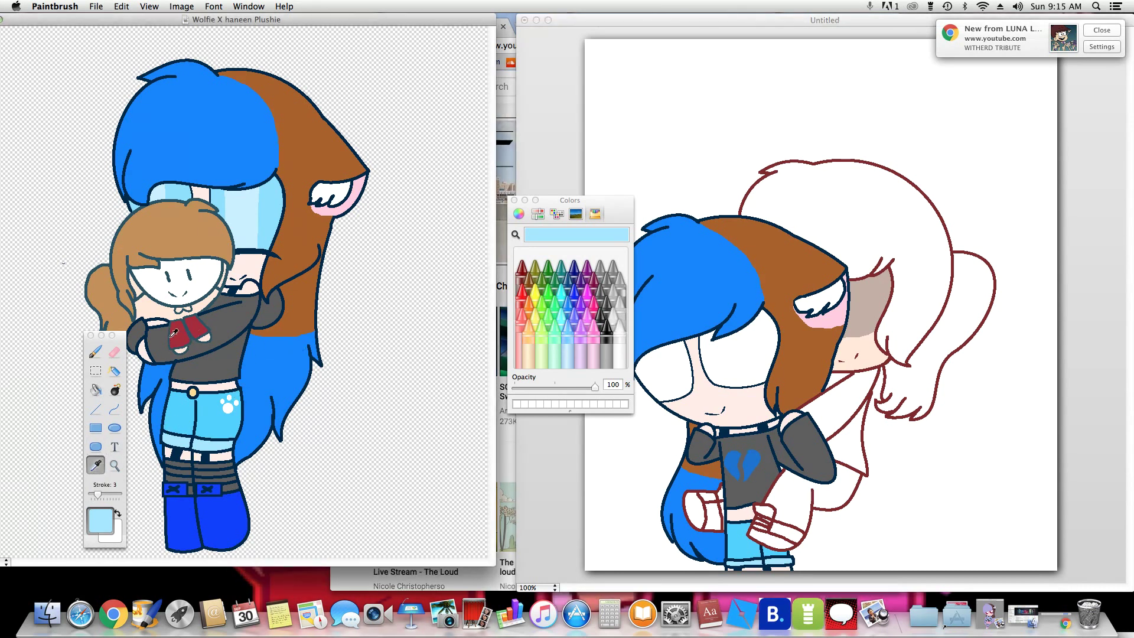
click(175, 333)
click(96, 390)
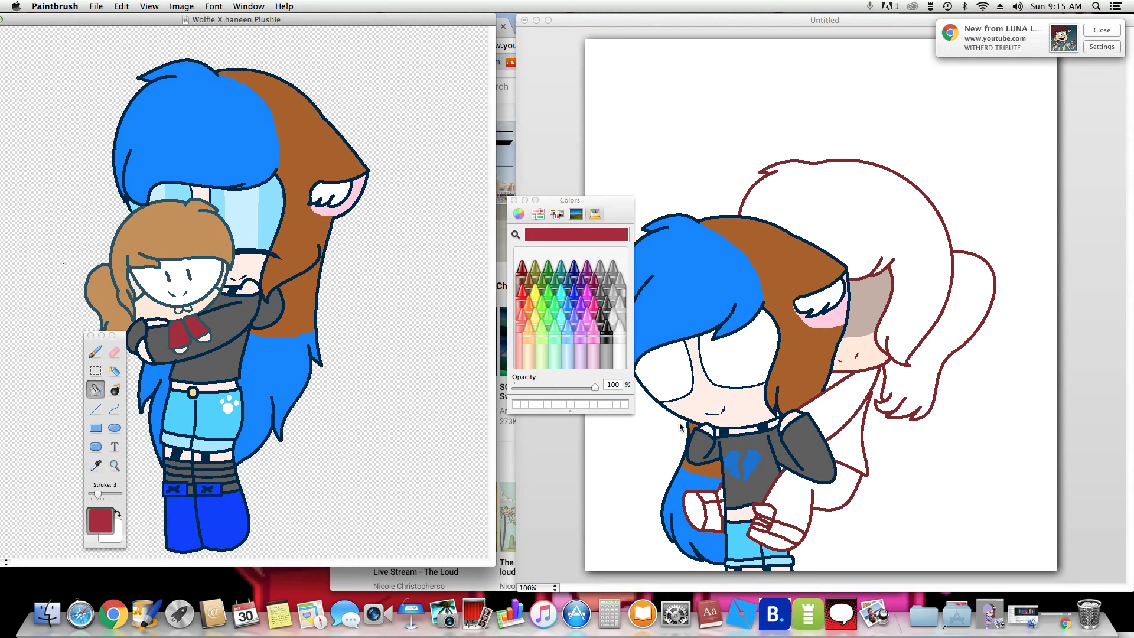
click(834, 402)
click(835, 400)
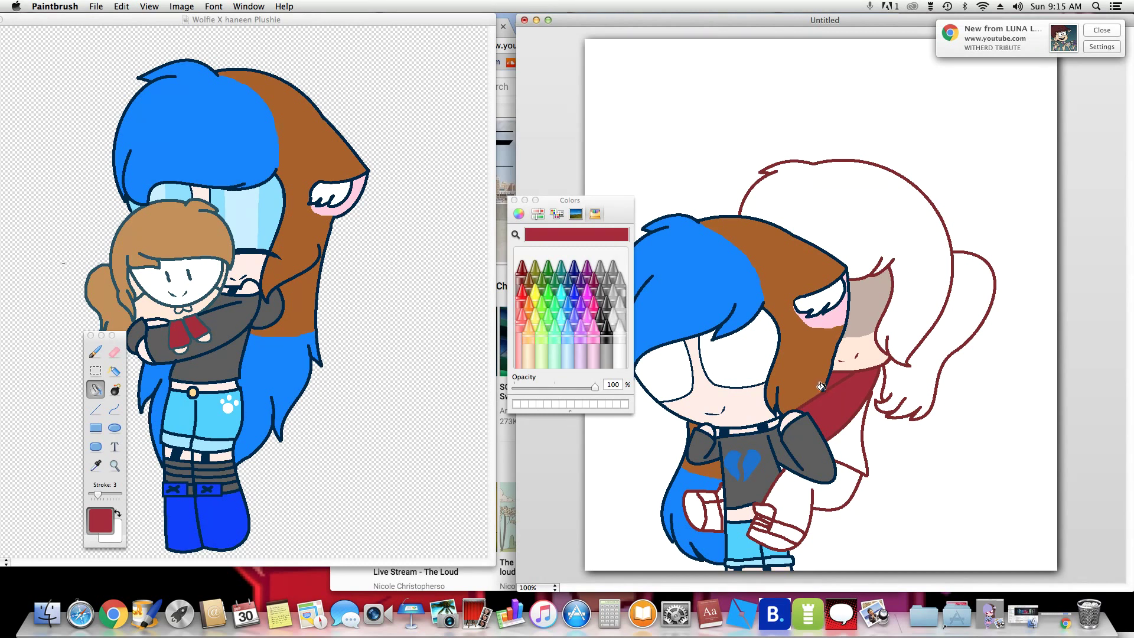
click(821, 386)
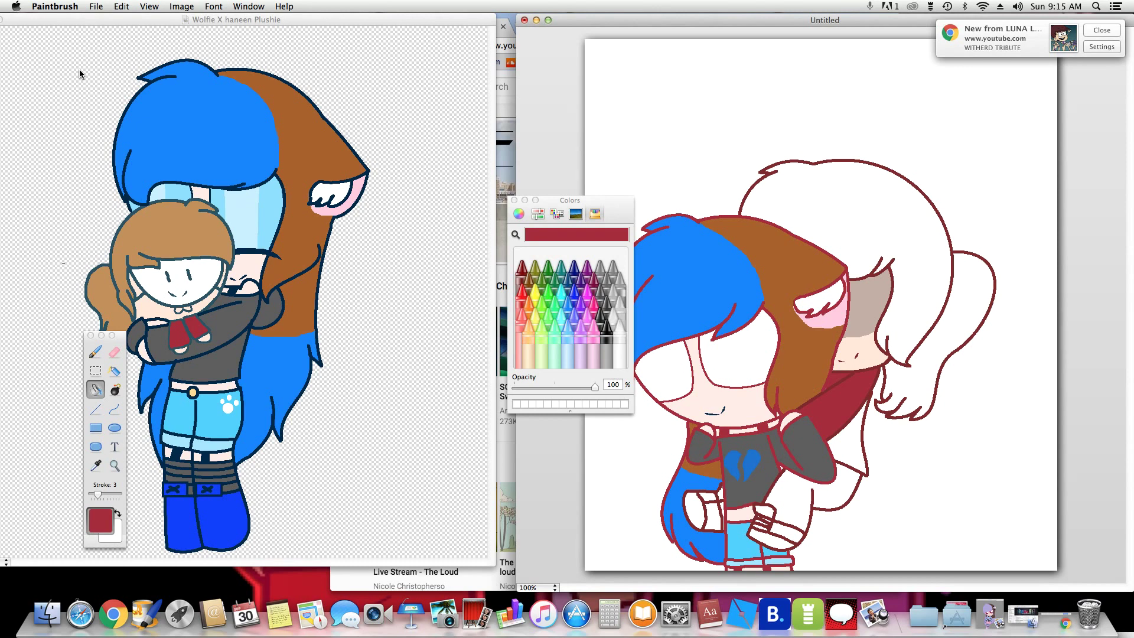
click(122, 7)
click(136, 21)
Step: Fill the remaining sections of the rear character's top with the same red
click(538, 588)
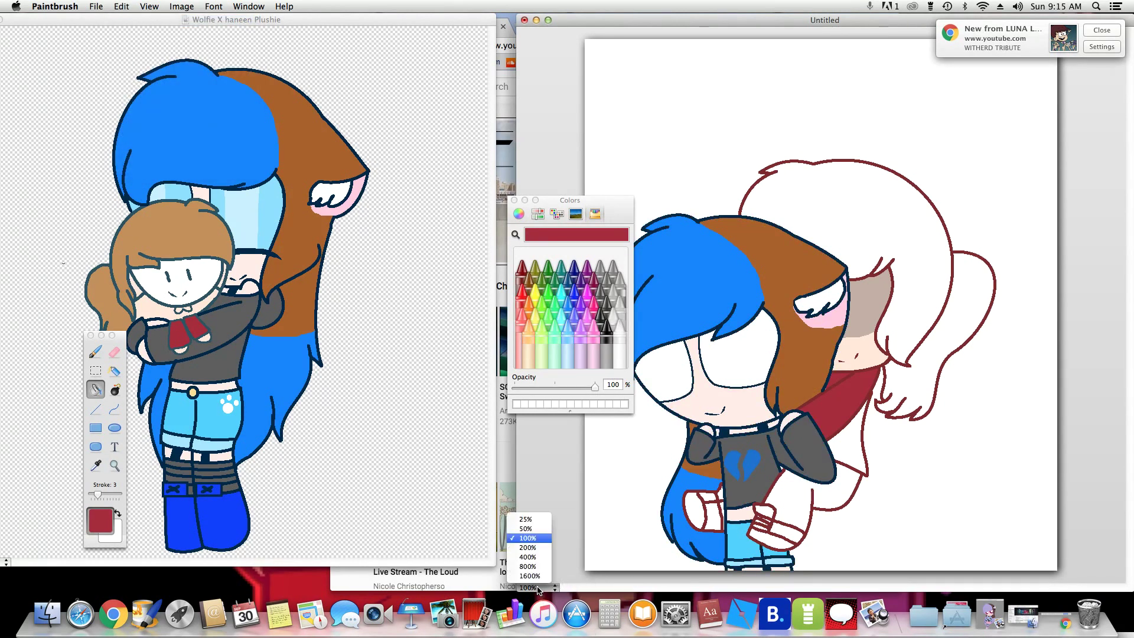
click(528, 557)
scroll(736, 519, down, 5)
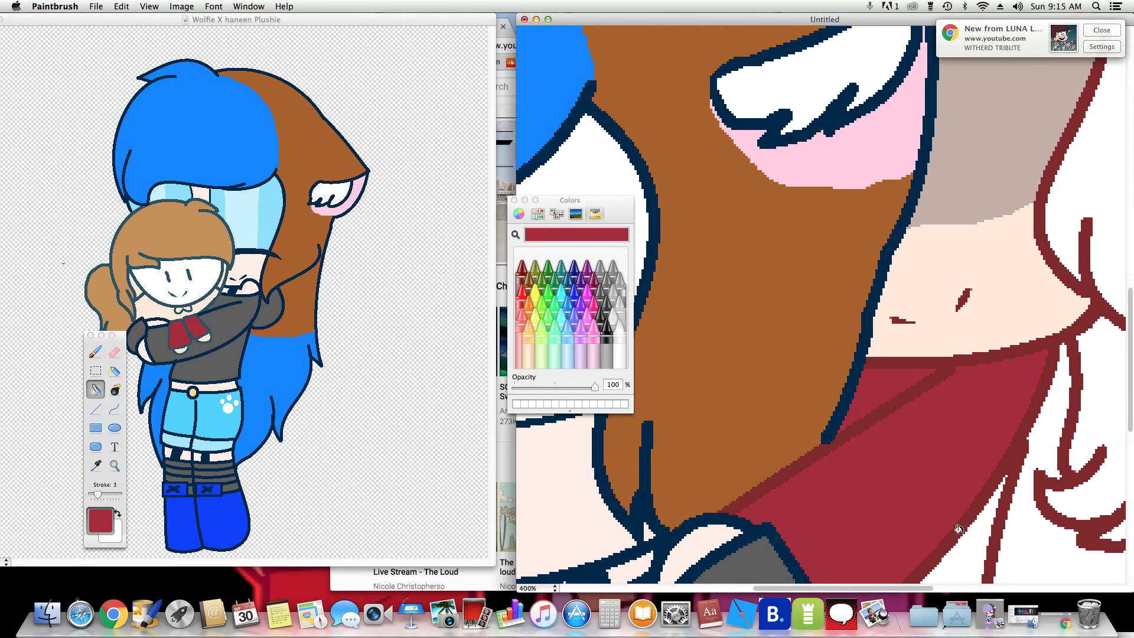
scroll(861, 498, down, 4)
scroll(826, 471, down, 5)
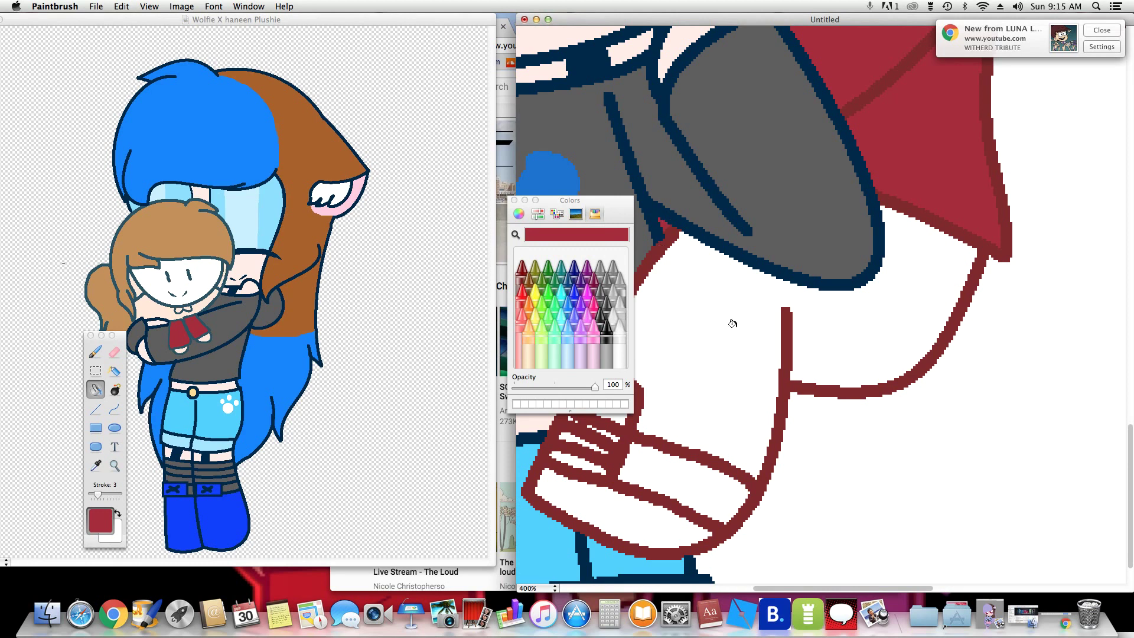
Step: Fill the rear character's trouser legs with the Tungsten grey crayon colour
scroll(732, 323, up, 8)
scroll(735, 316, down, 9)
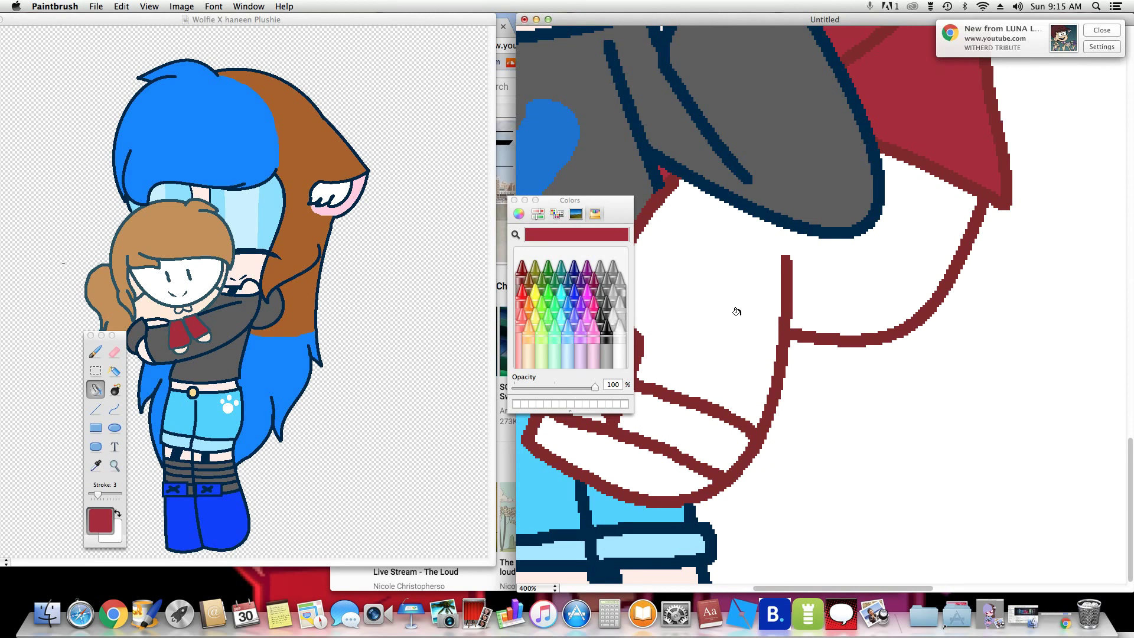
scroll(737, 311, up, 4)
scroll(737, 311, down, 4)
drag(897, 589, 867, 569)
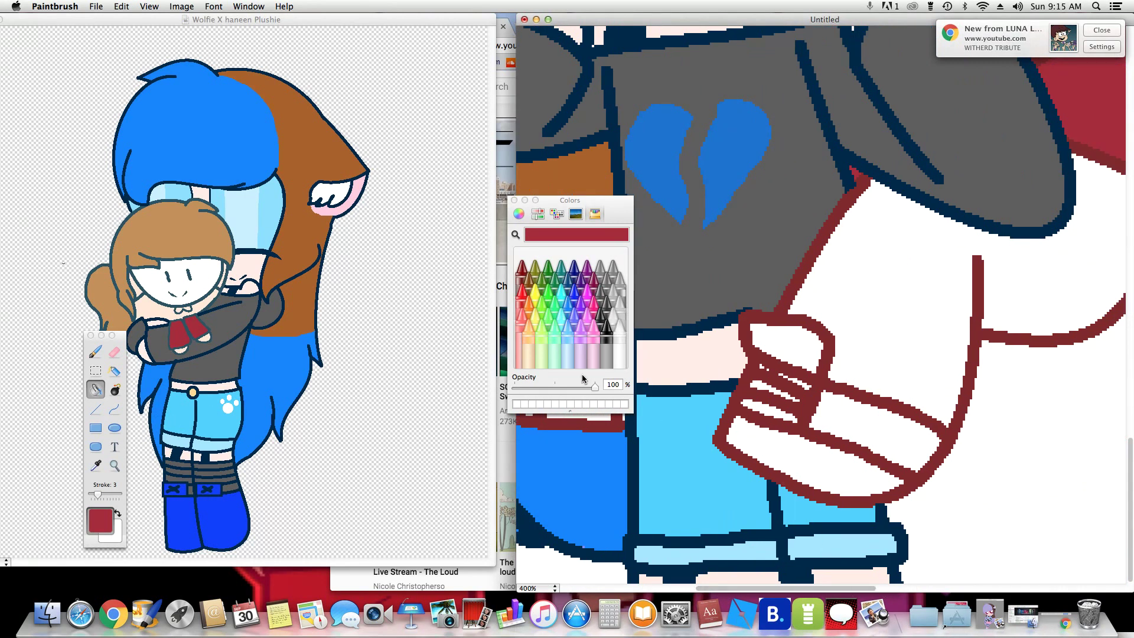
click(607, 310)
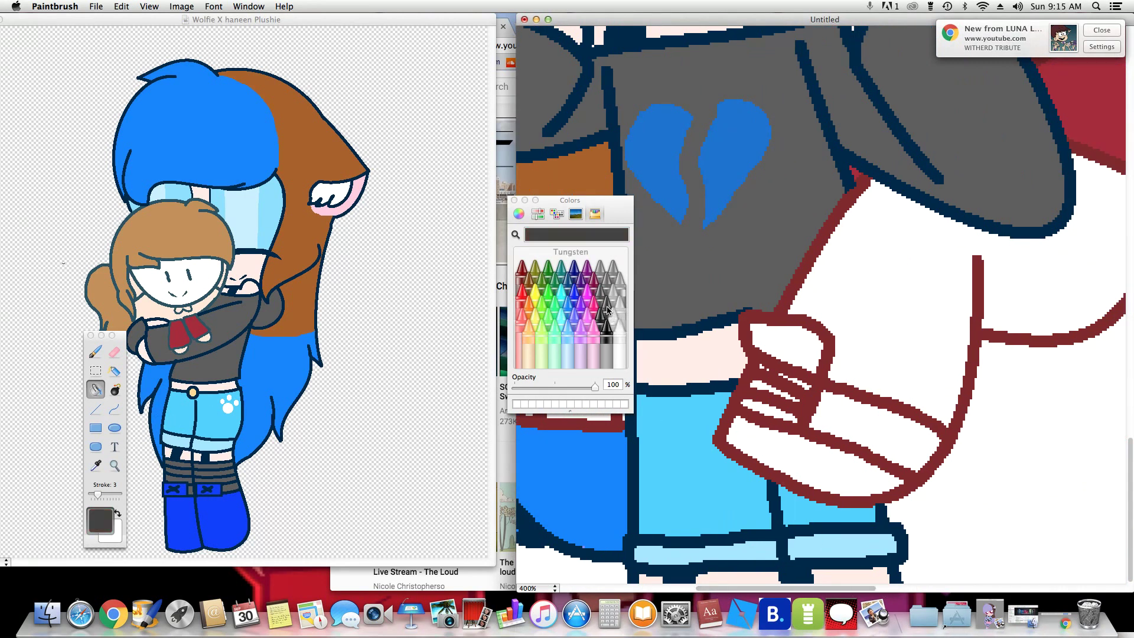
click(949, 289)
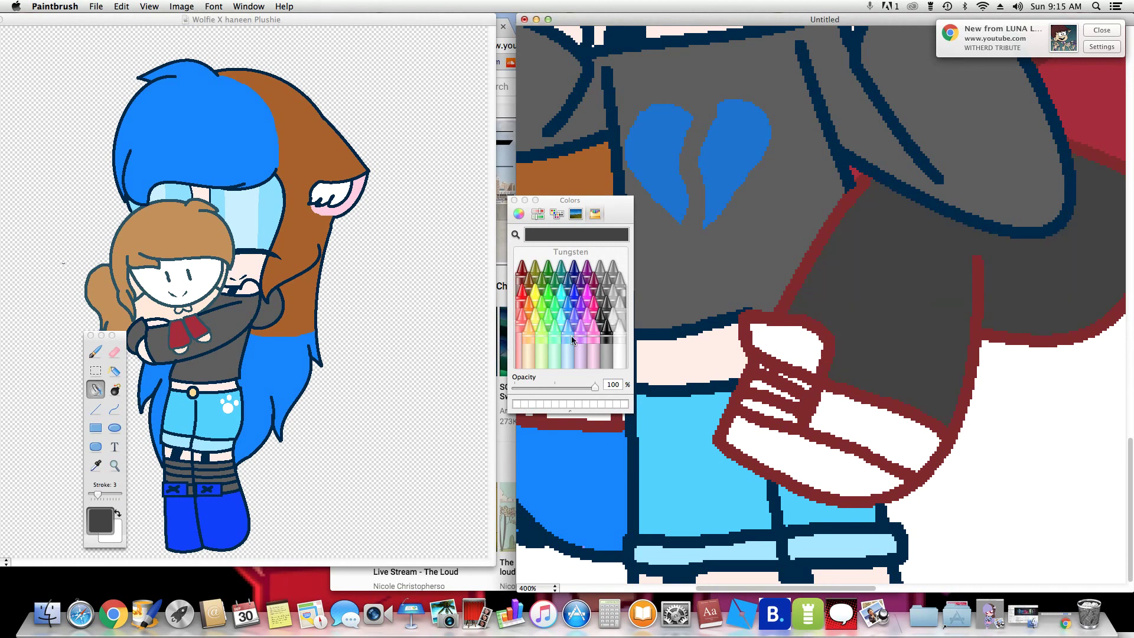
Step: Fill the middle panel and the tongue of the rear character's front shoe with the Lead crayon colour
click(601, 319)
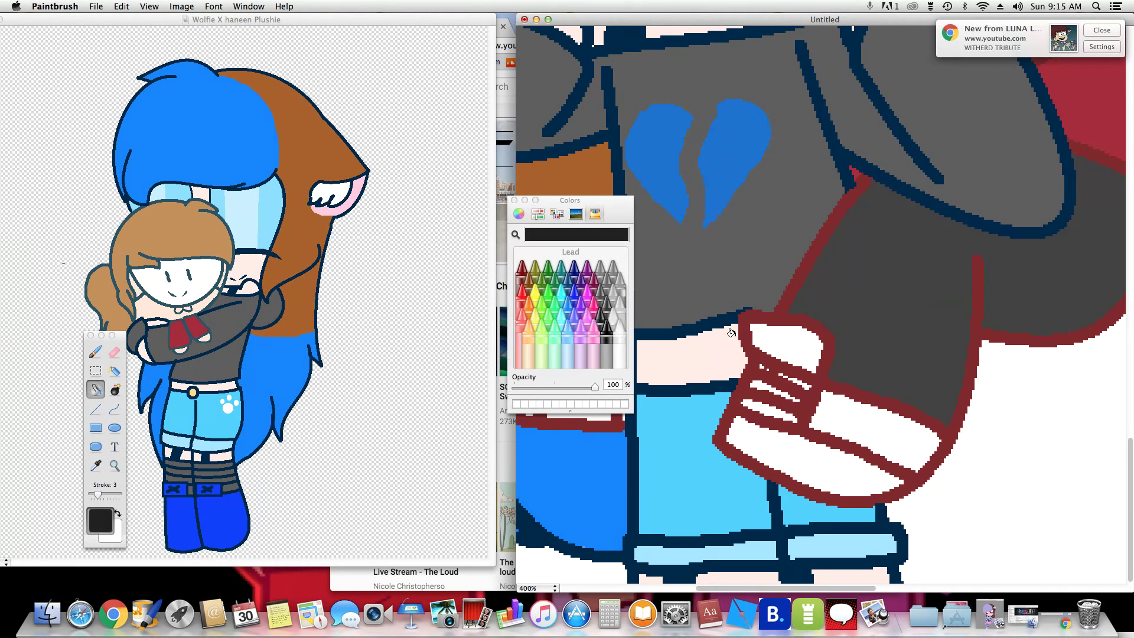
click(900, 440)
click(763, 343)
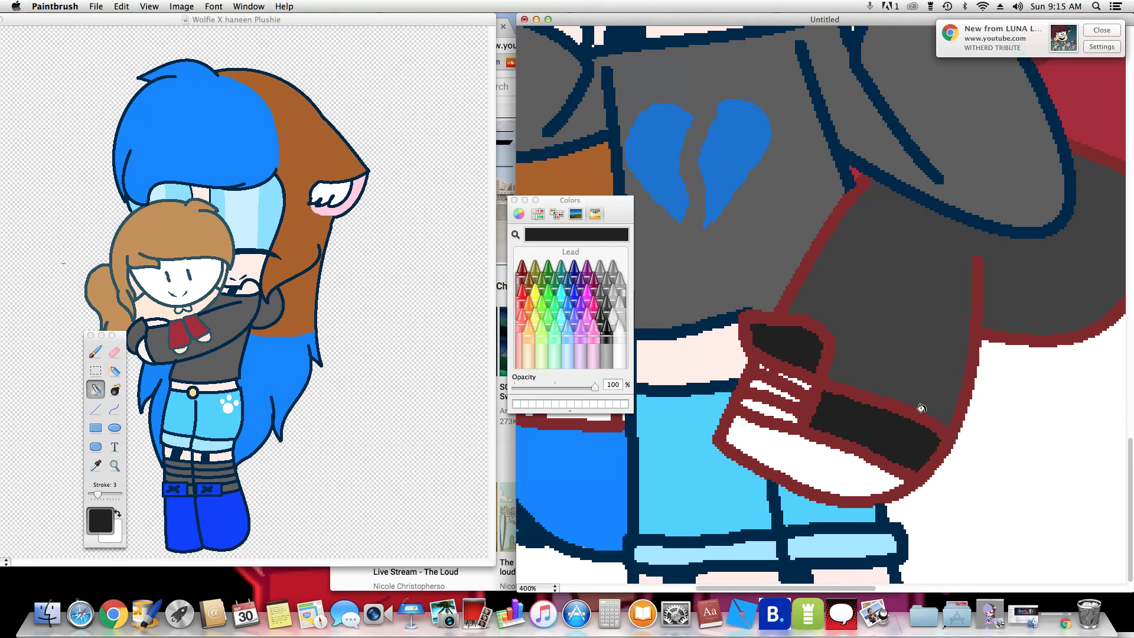
Step: Sample the light brown from the plush's hair in the reference and fill the rear character's hair and ponytail with it
scroll(921, 408, up, 10)
scroll(919, 406, down, 3)
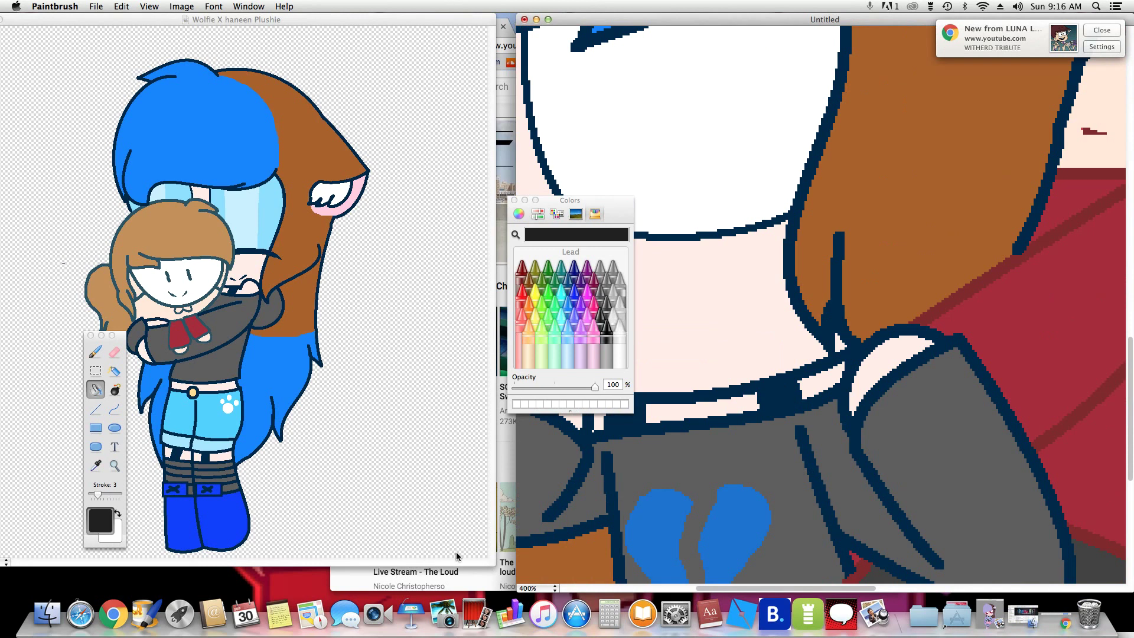
click(531, 588)
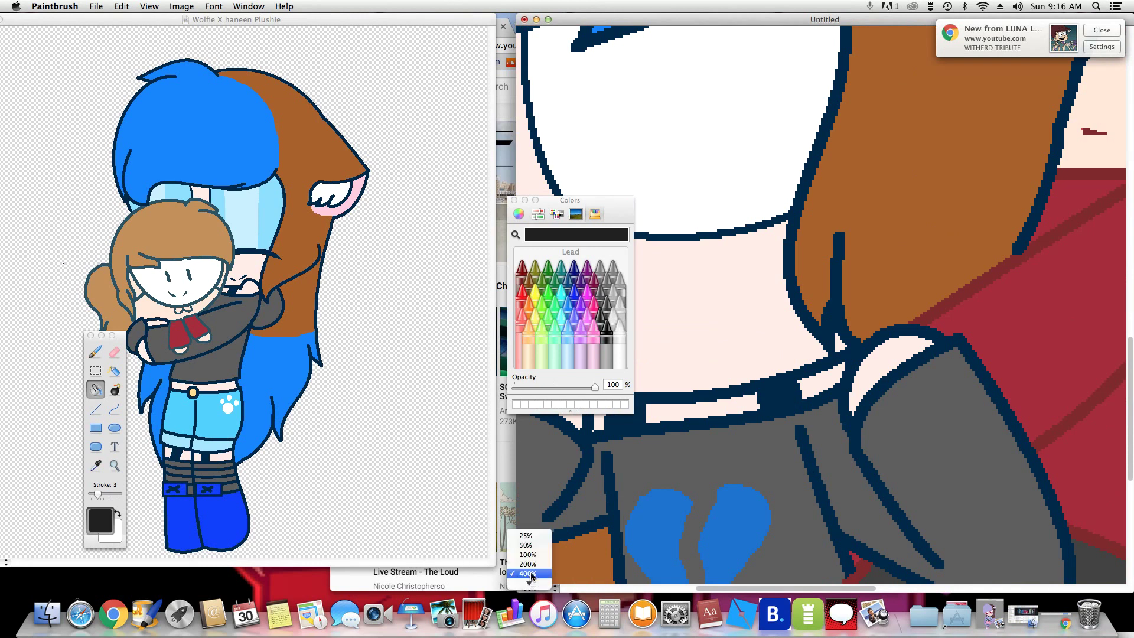
click(528, 564)
scroll(698, 446, up, 5)
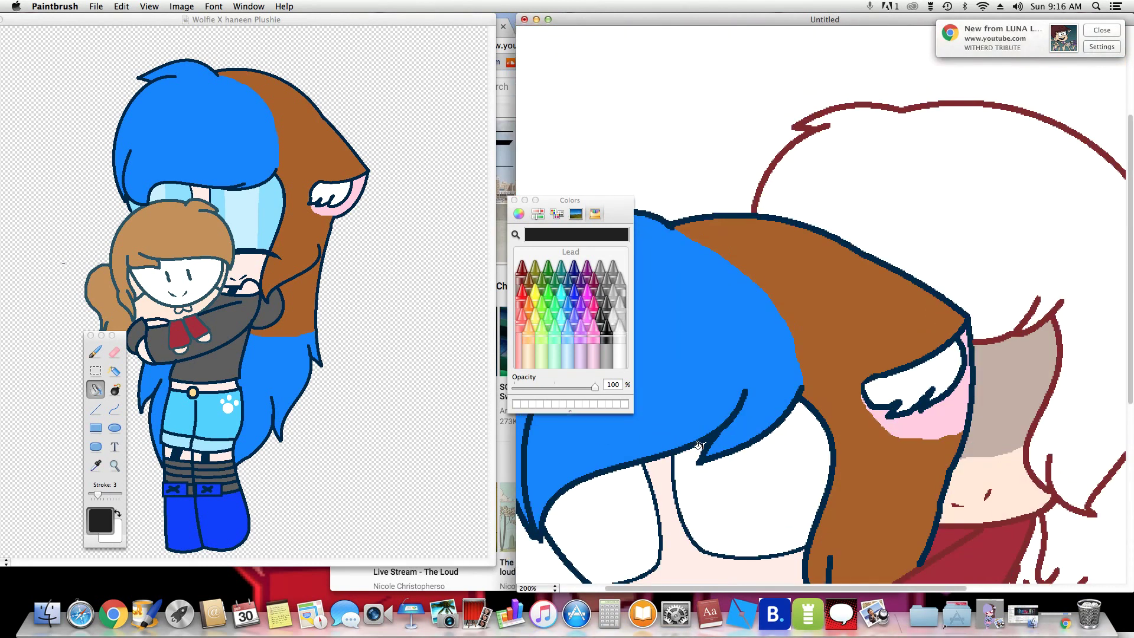
click(96, 464)
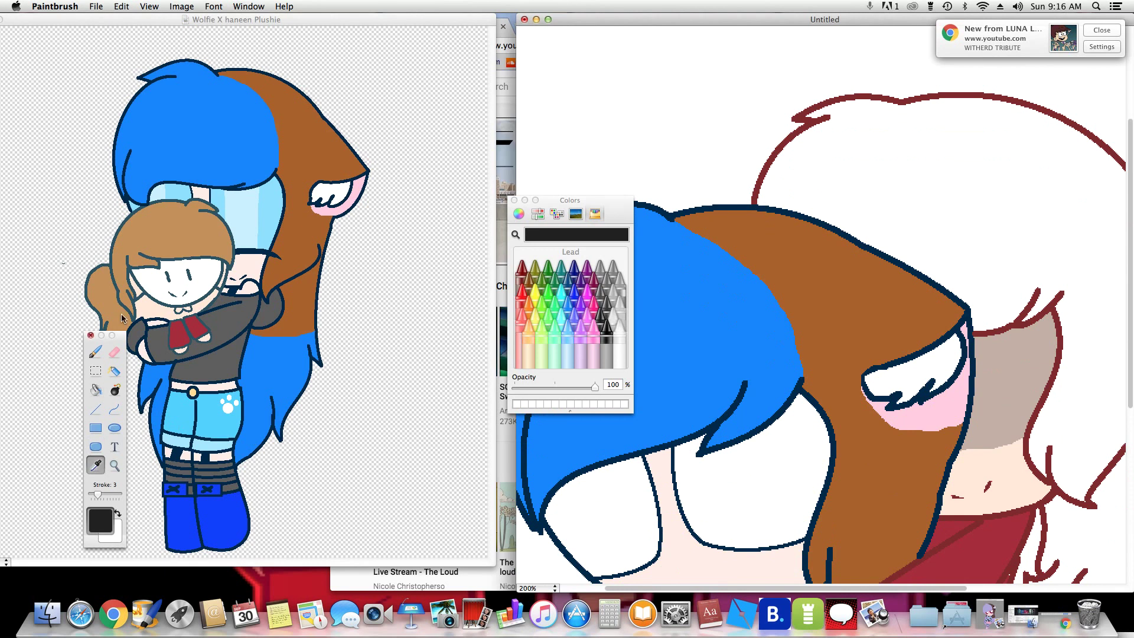
click(201, 209)
click(194, 221)
click(95, 389)
click(1027, 247)
click(1024, 240)
scroll(1023, 241, down, 10)
click(1074, 288)
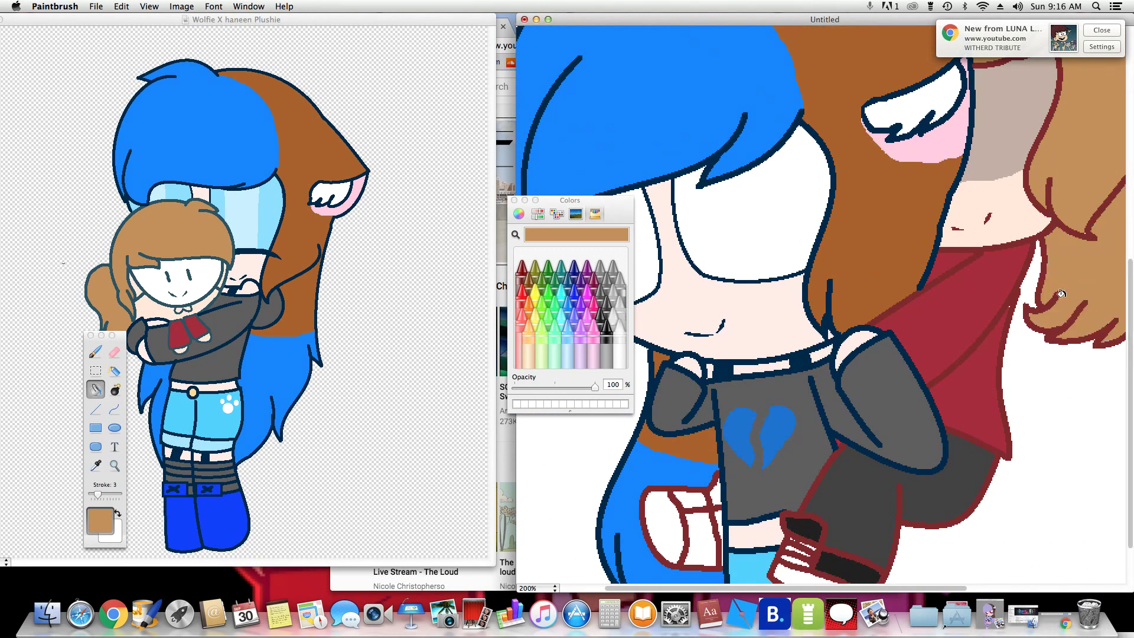
Step: Sample the dark red outline colour from the fold line on the rear character's red top
click(95, 465)
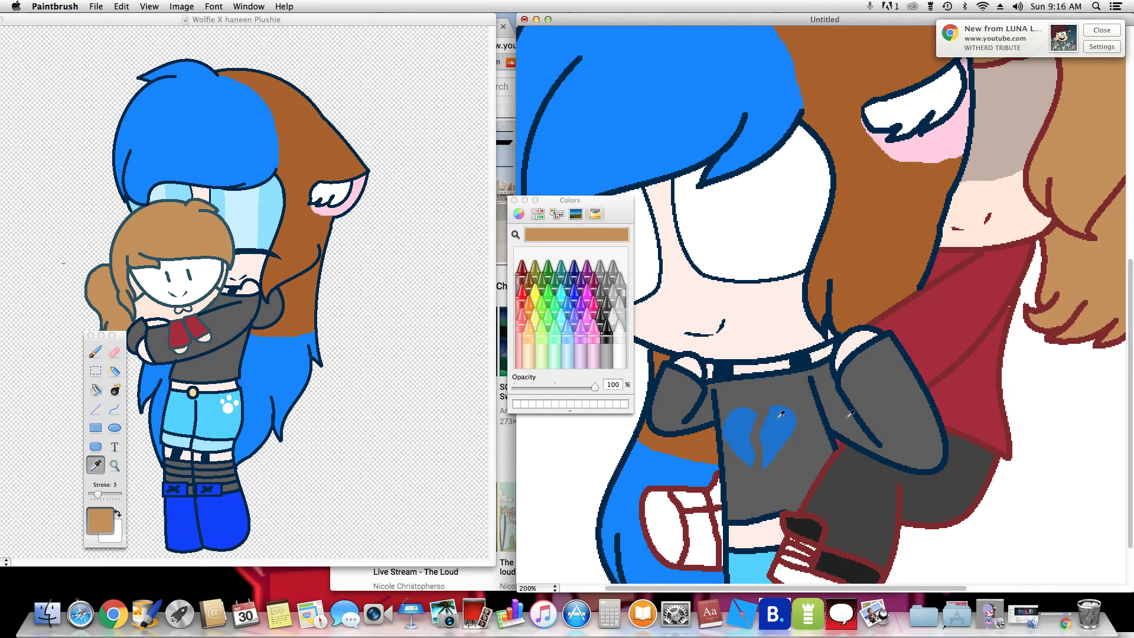
click(947, 373)
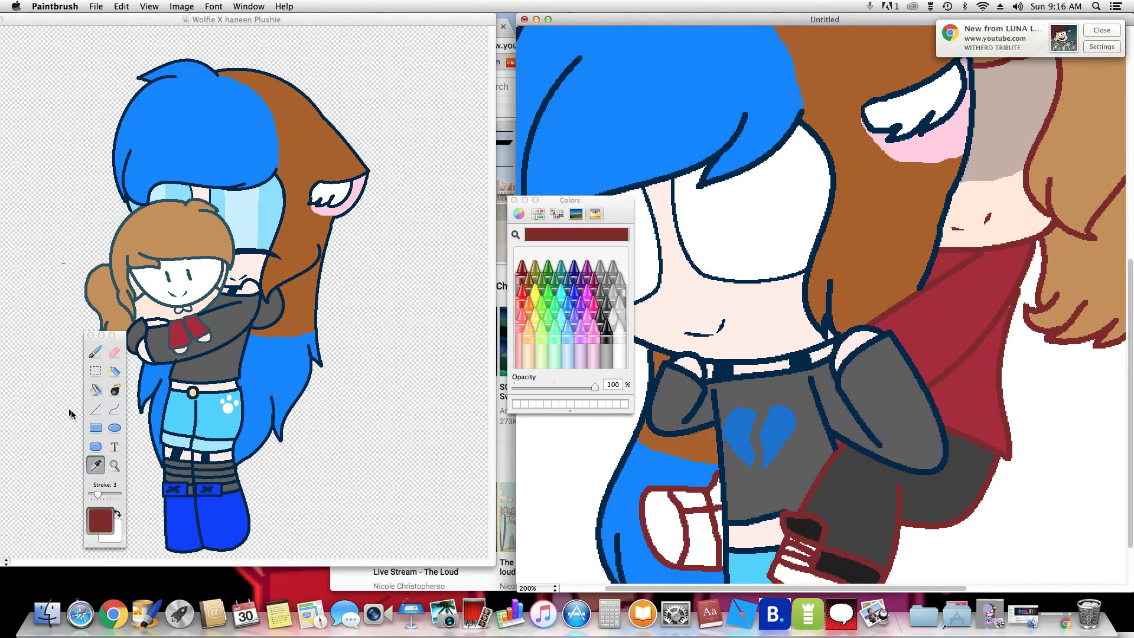
click(96, 389)
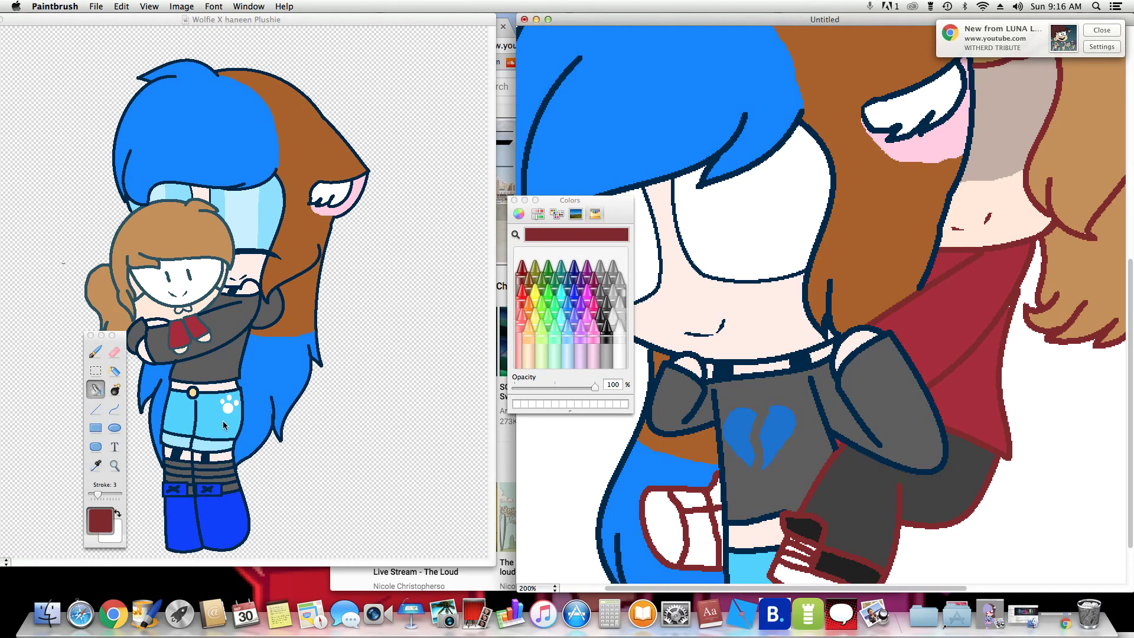
click(536, 588)
click(539, 599)
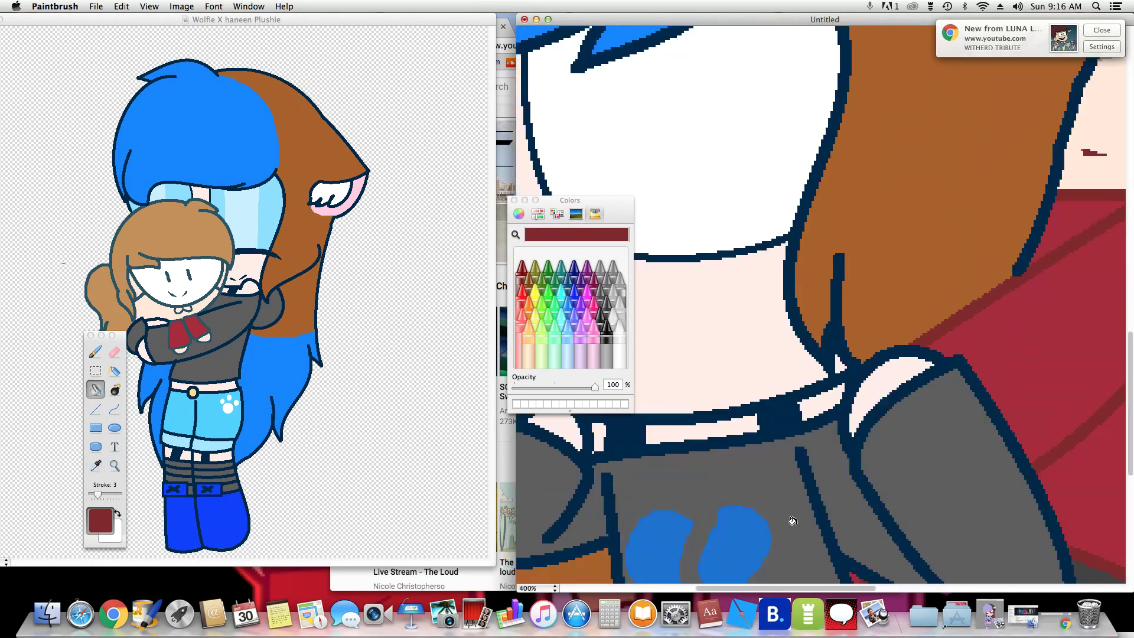
scroll(888, 498, right, 5)
scroll(976, 569, down, 2)
scroll(976, 569, left, 1)
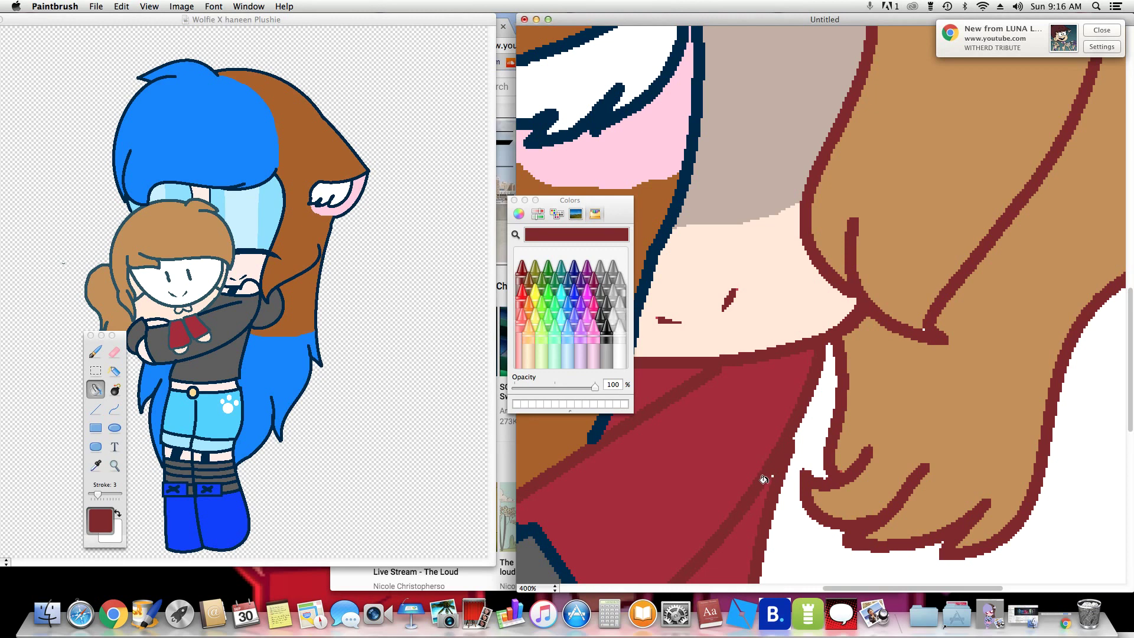
Step: Touch up the dark red outline along the red top's edge using the brush with a stroke of 1
drag(97, 495, 29, 497)
click(95, 352)
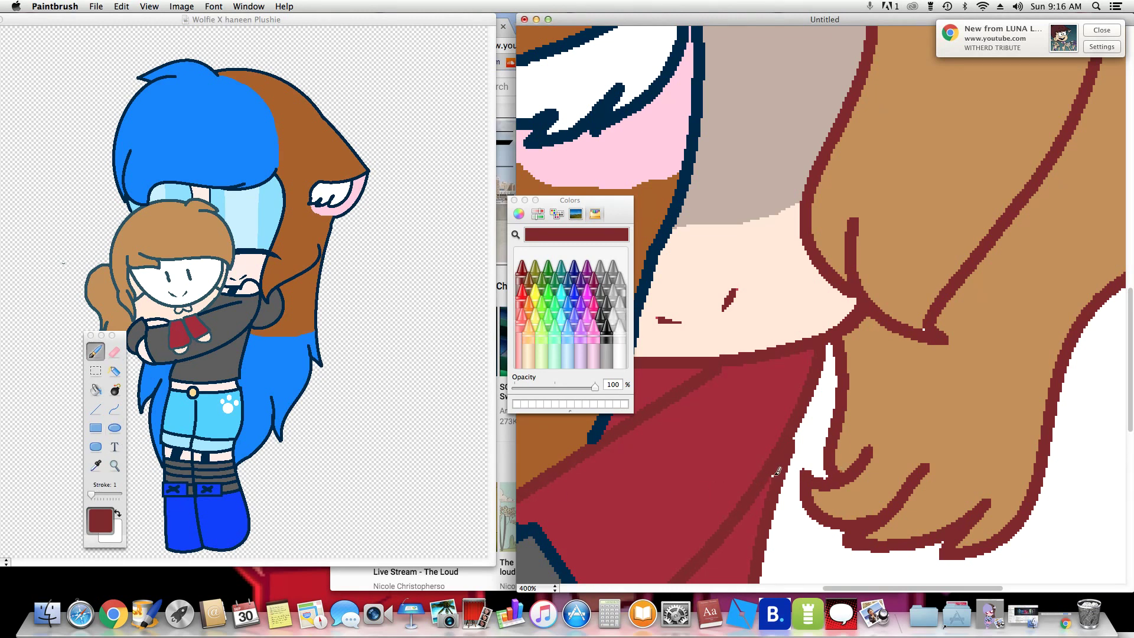
scroll(650, 402, up, 5)
scroll(683, 391, down, 10)
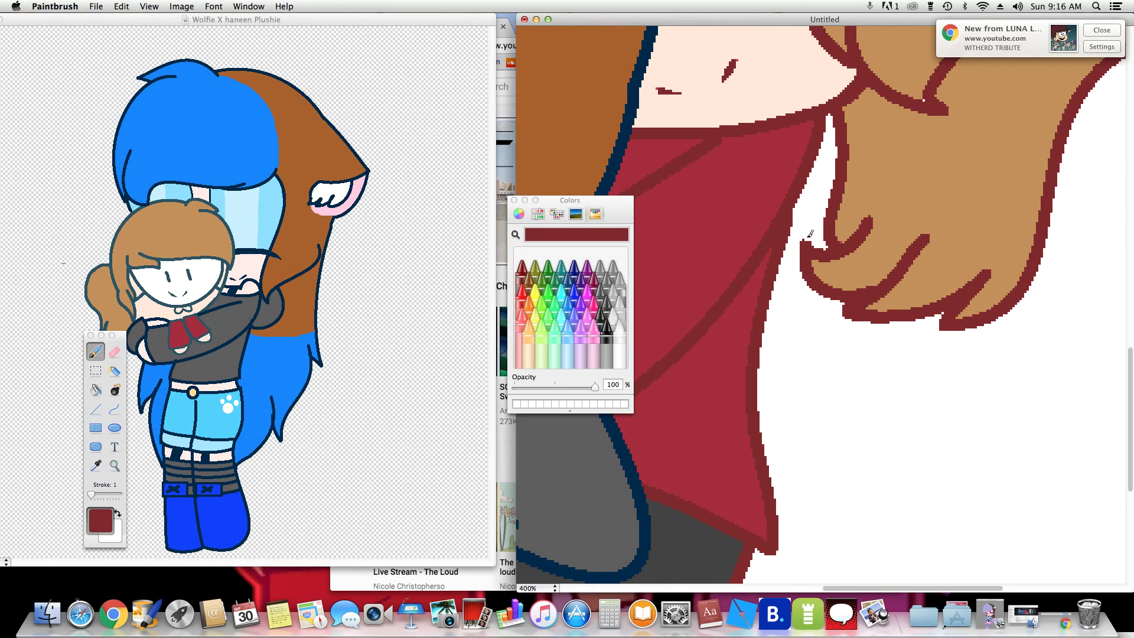
scroll(791, 266, up, 5)
scroll(768, 296, down, 8)
scroll(744, 343, up, 4)
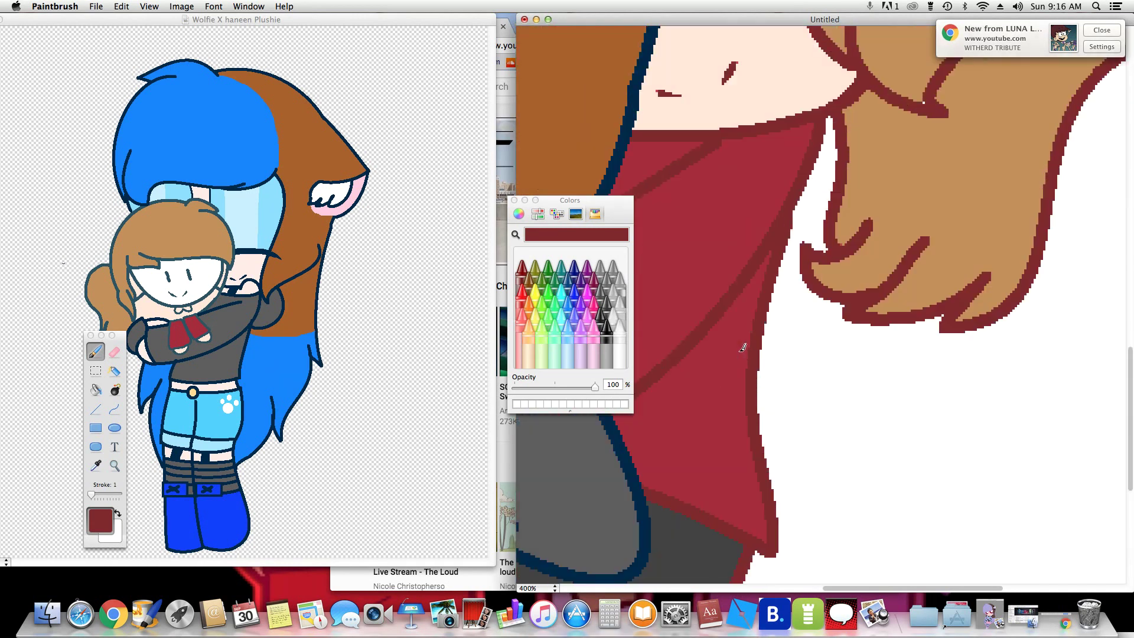
scroll(743, 348, up, 3)
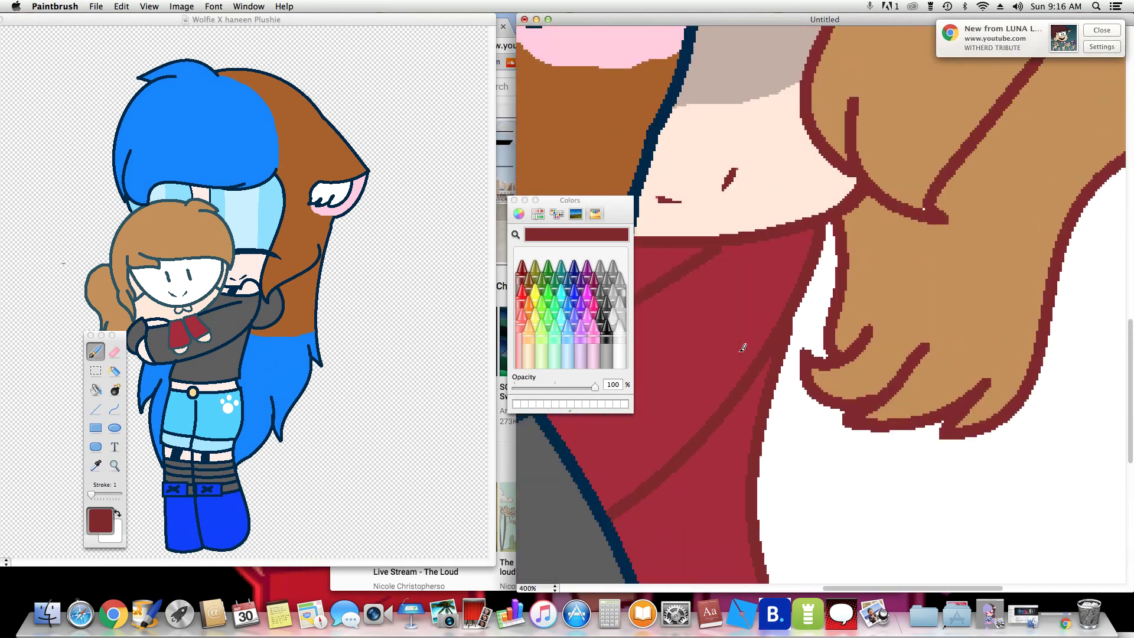
Step: Try to fill part of the rear character's other shoe with the Tungsten grey sampled from the trousers
click(540, 589)
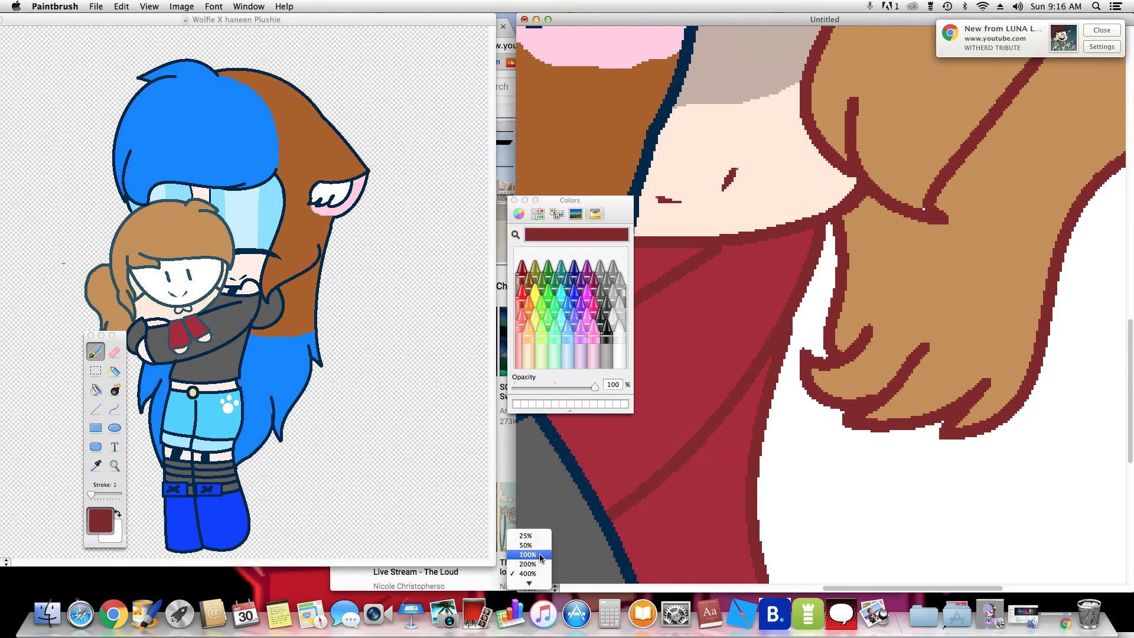
click(527, 554)
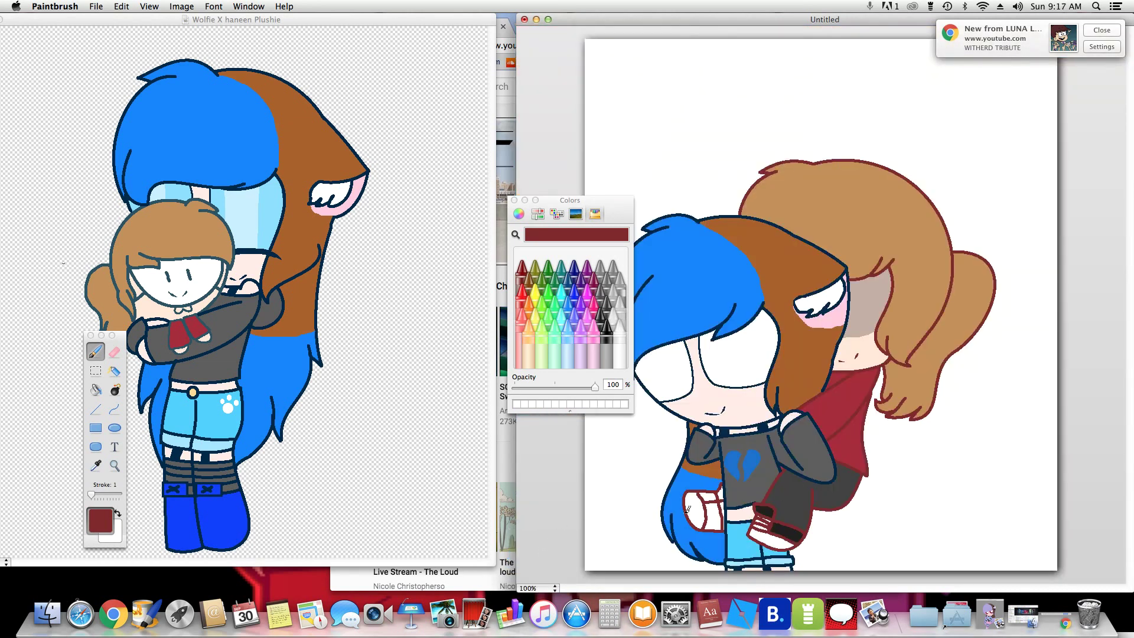
click(91, 467)
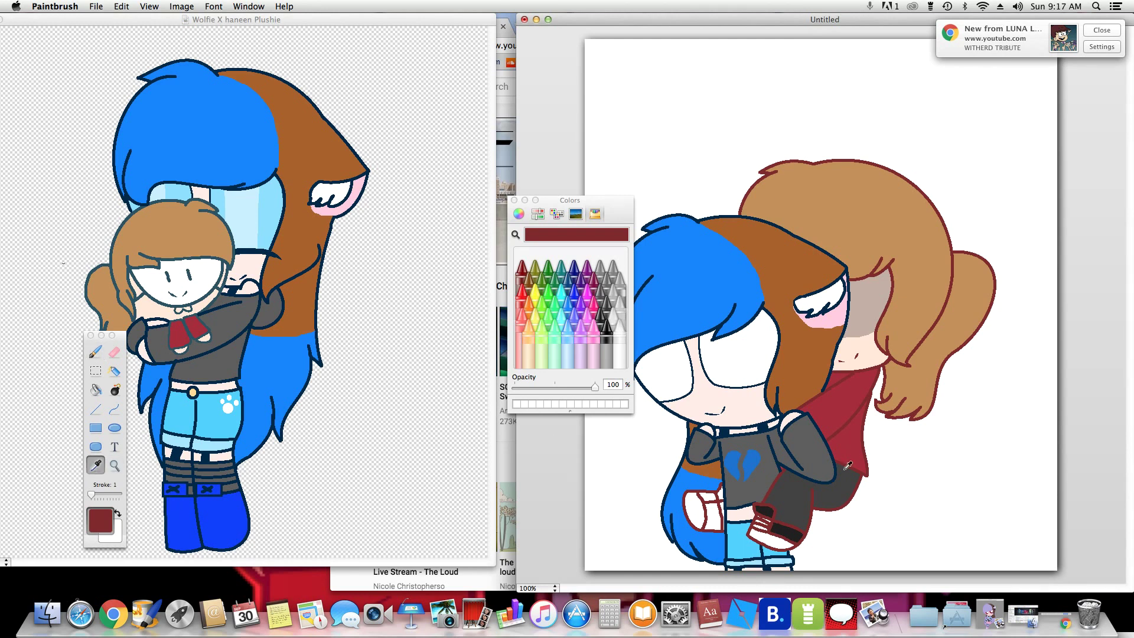
click(760, 496)
click(95, 391)
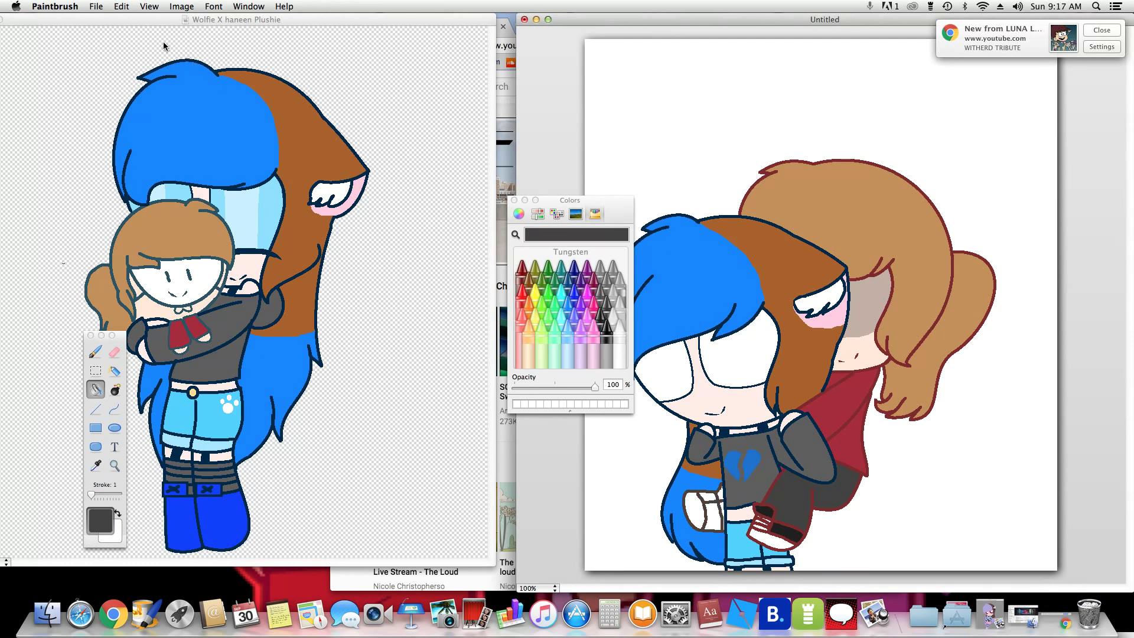
Step: Undo the grey fill on the outline of the rear character's other shoe
click(117, 7)
click(118, 8)
click(113, 7)
click(124, 21)
click(120, 7)
click(124, 25)
Step: Sample the Lead colour from the front shoe's panel and fill the matching panel of the rear character's other shoe
click(97, 466)
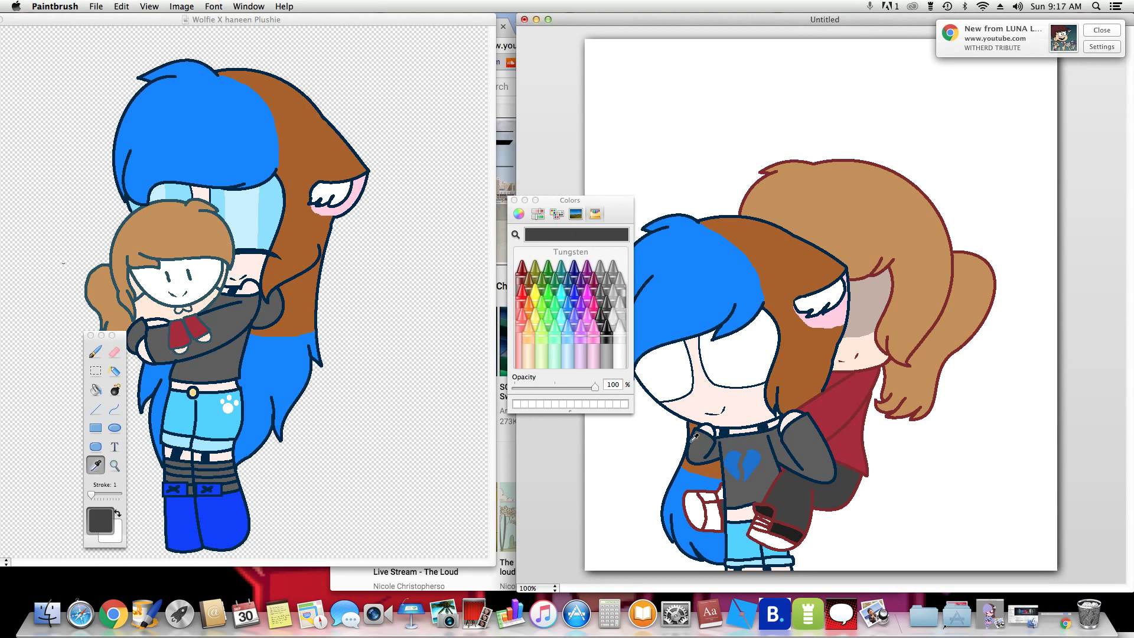
click(787, 525)
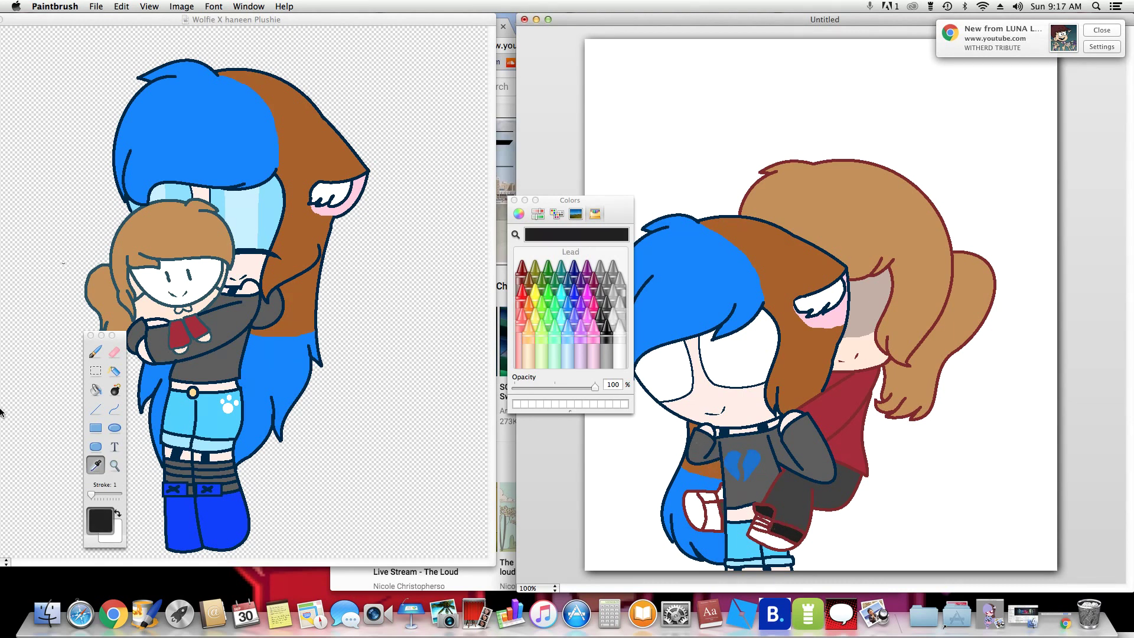
click(96, 389)
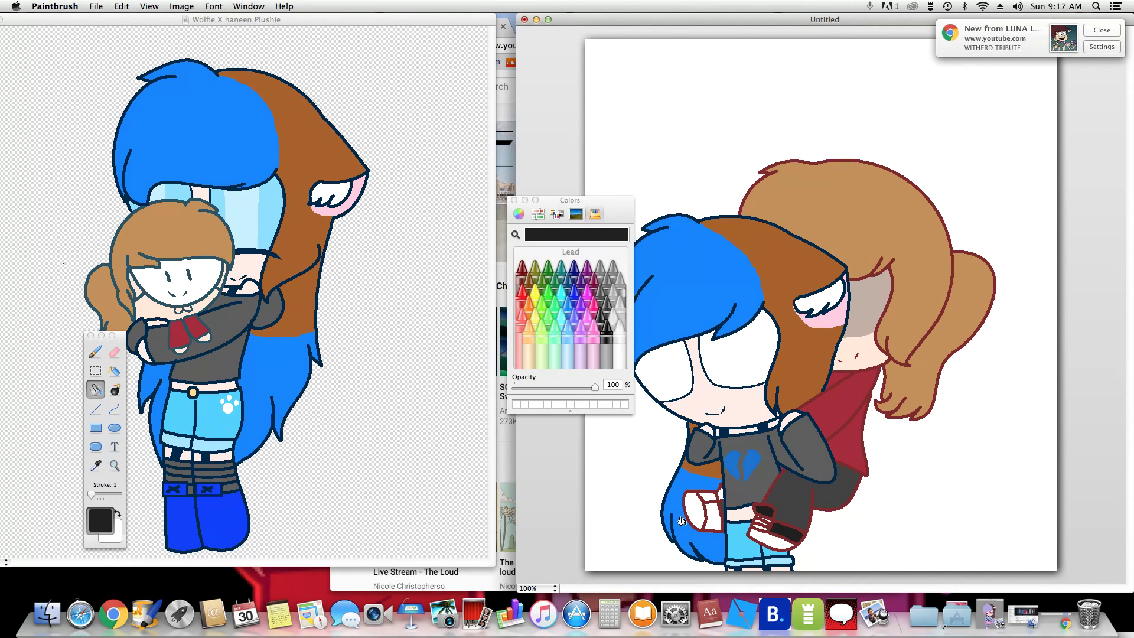
click(711, 516)
Step: Sample the dark red outline colour from the edge of the other shoe's dark panel
click(534, 588)
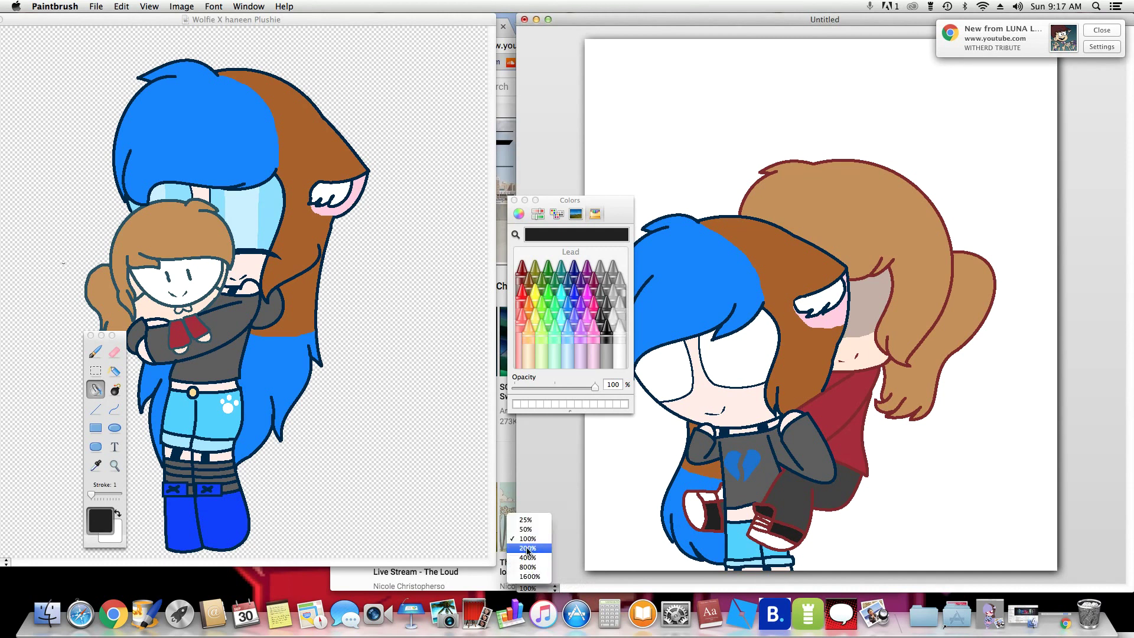
click(527, 549)
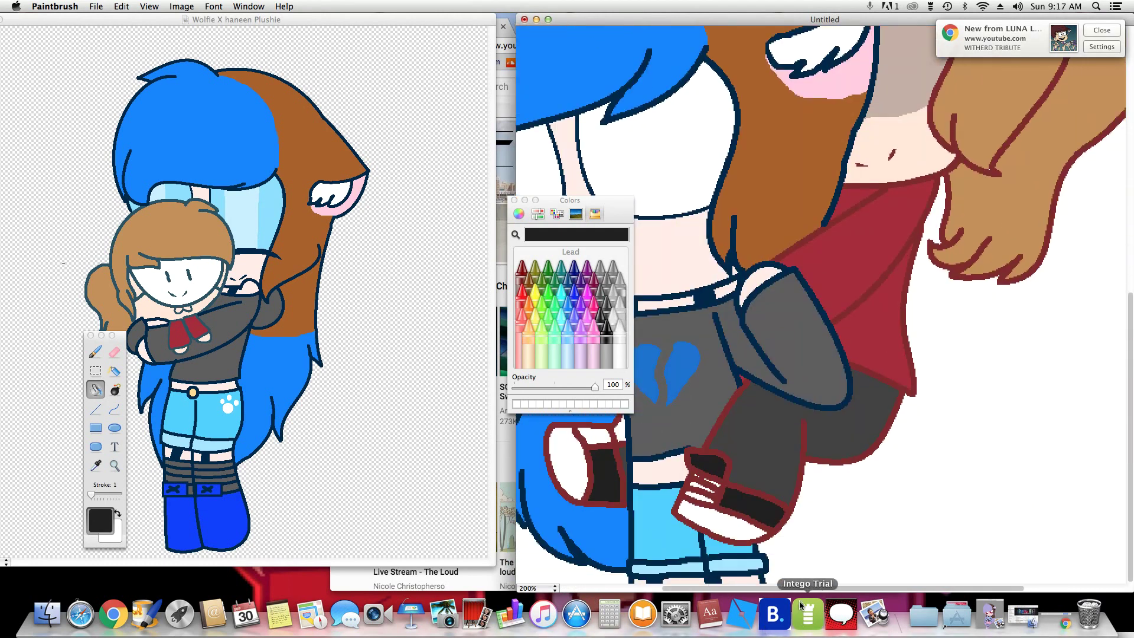
drag(806, 588, 688, 588)
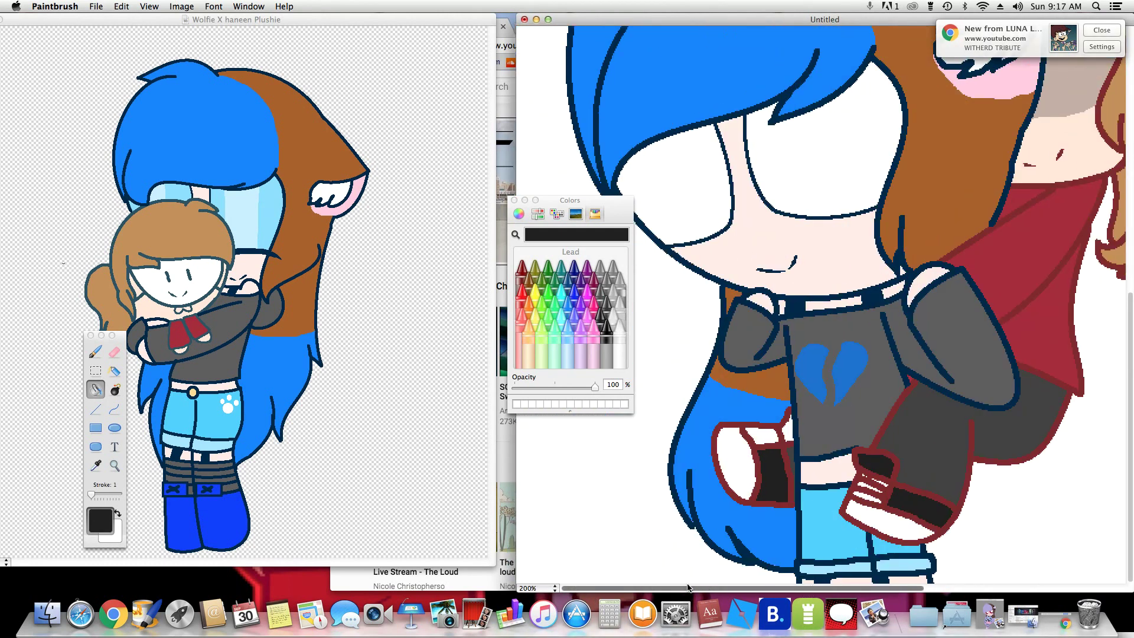
click(533, 588)
click(532, 564)
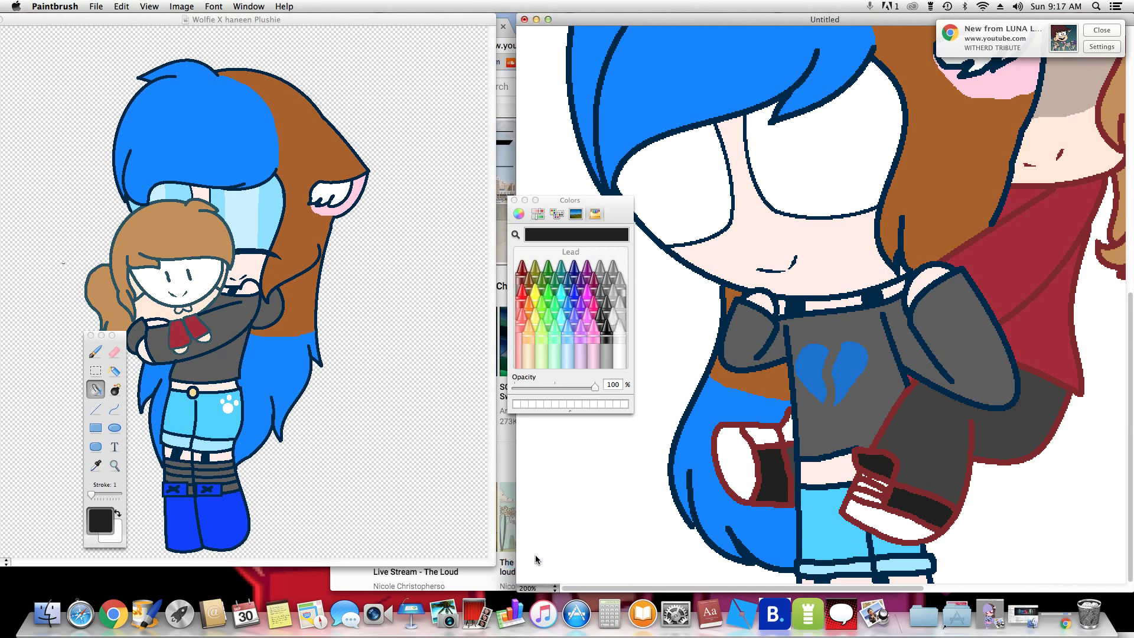
scroll(563, 522, down, 8)
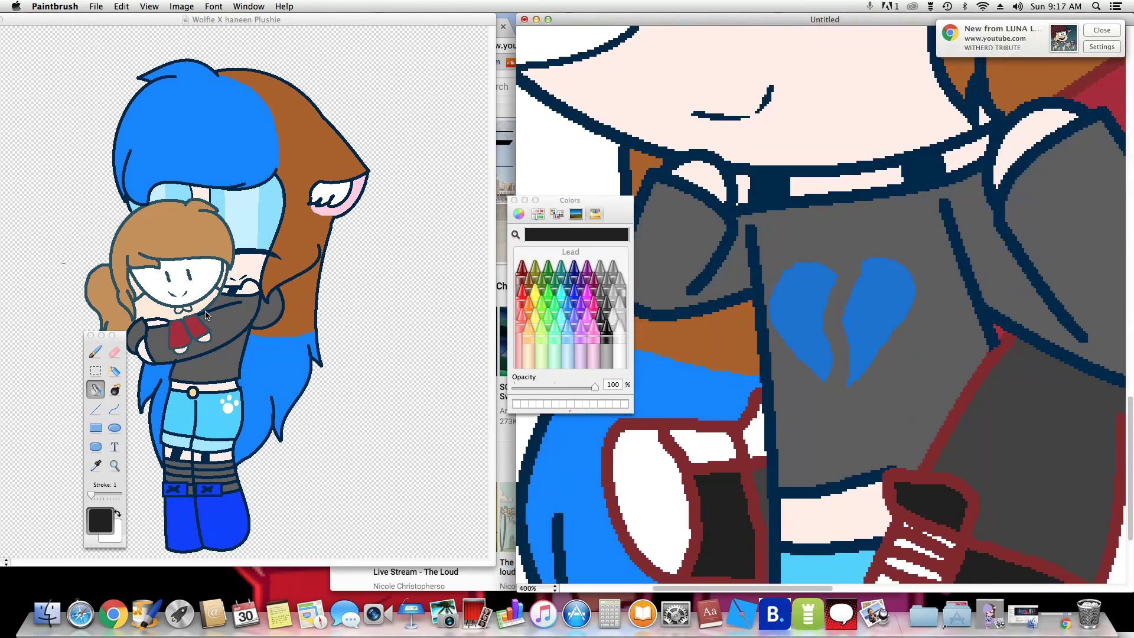
click(96, 466)
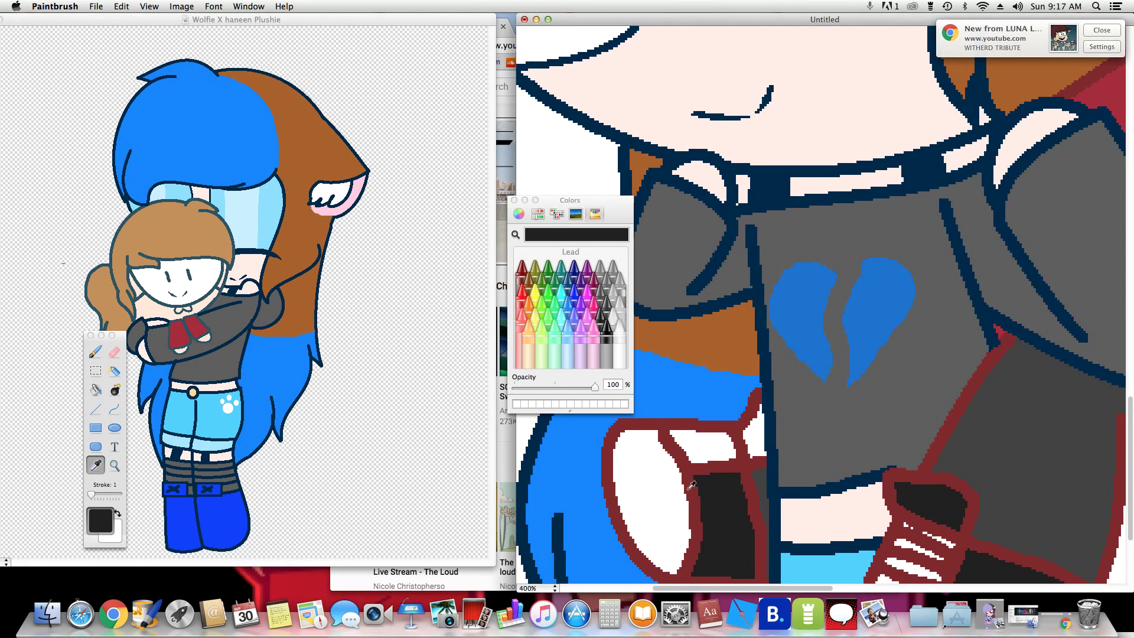
click(711, 460)
Step: Brush dark red lace lines across the white strip above the shoe's dark panel, raising the stroke to 2
click(96, 351)
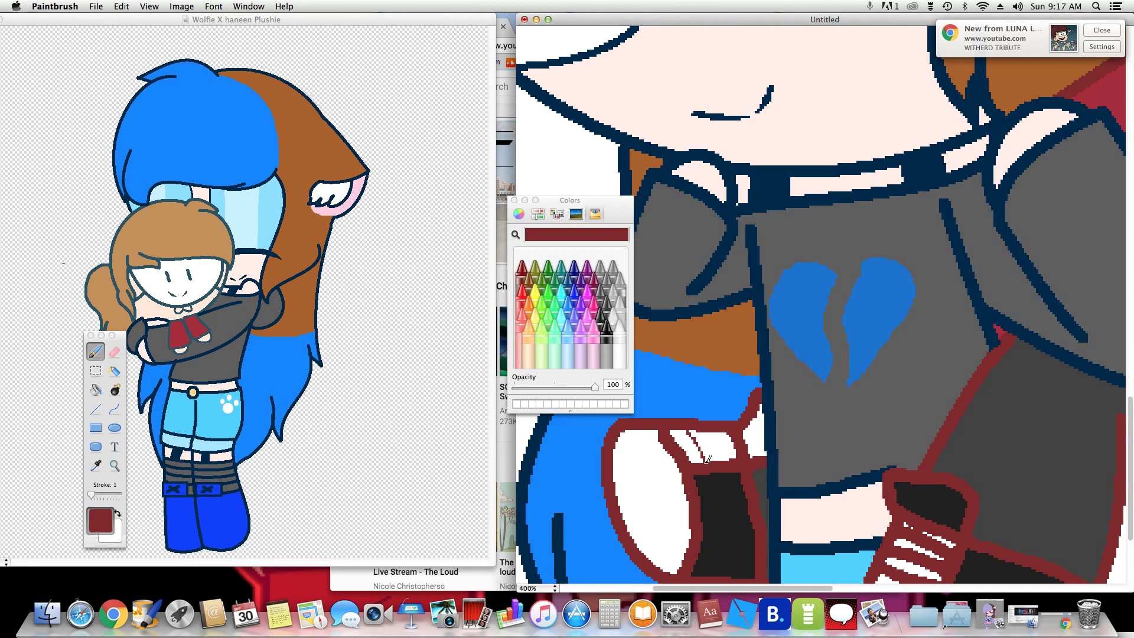
drag(688, 424, 703, 459)
drag(104, 498, 94, 498)
drag(715, 429, 725, 455)
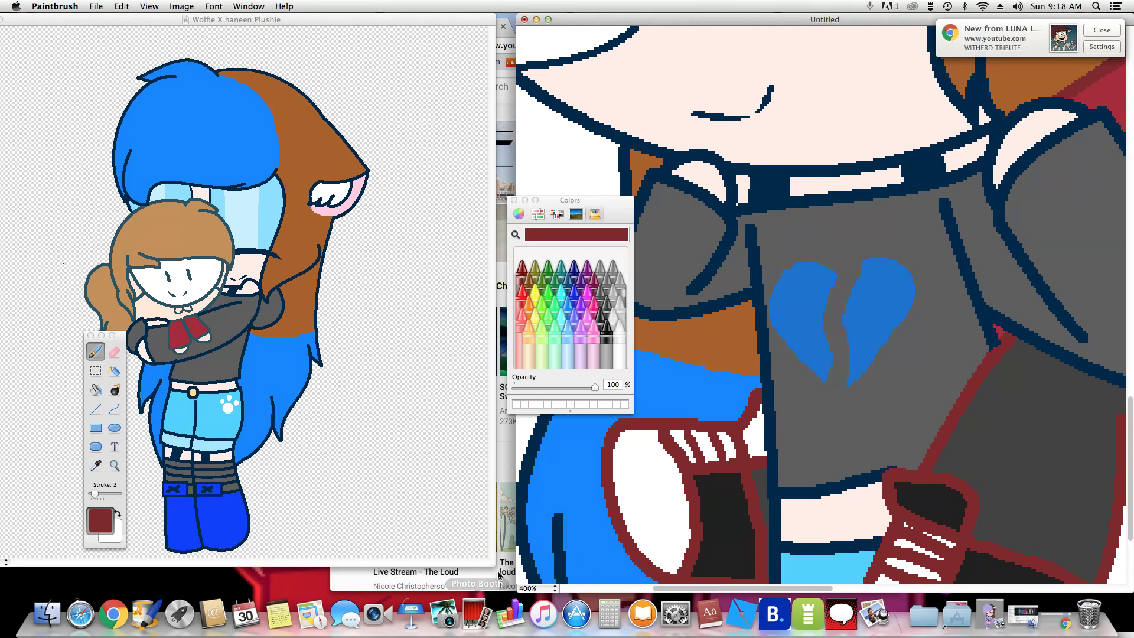
click(539, 589)
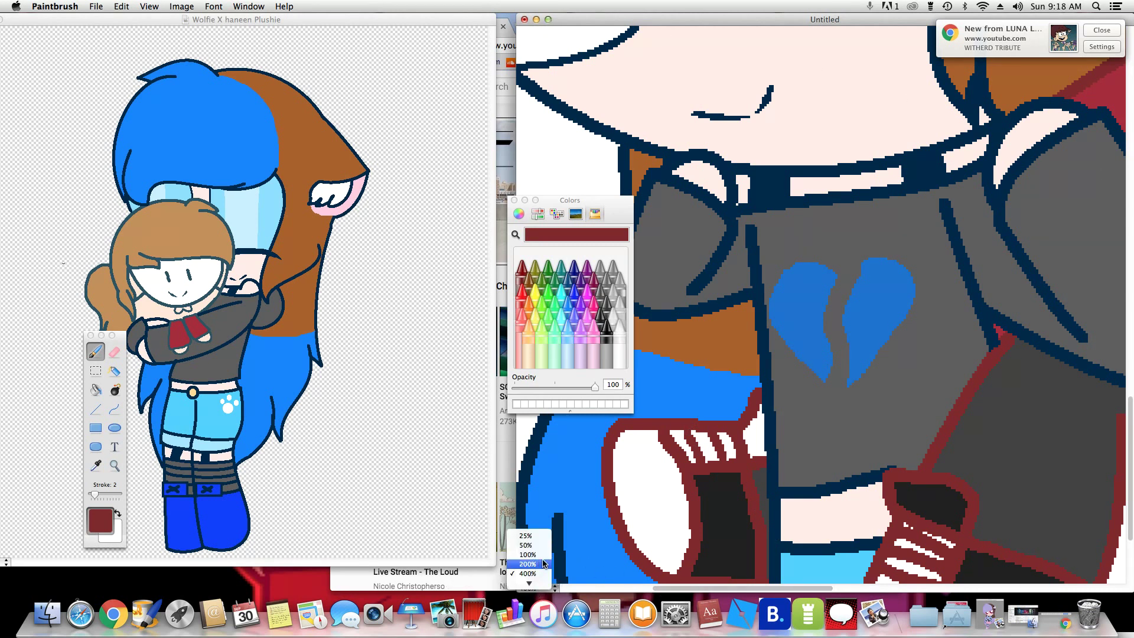
click(546, 548)
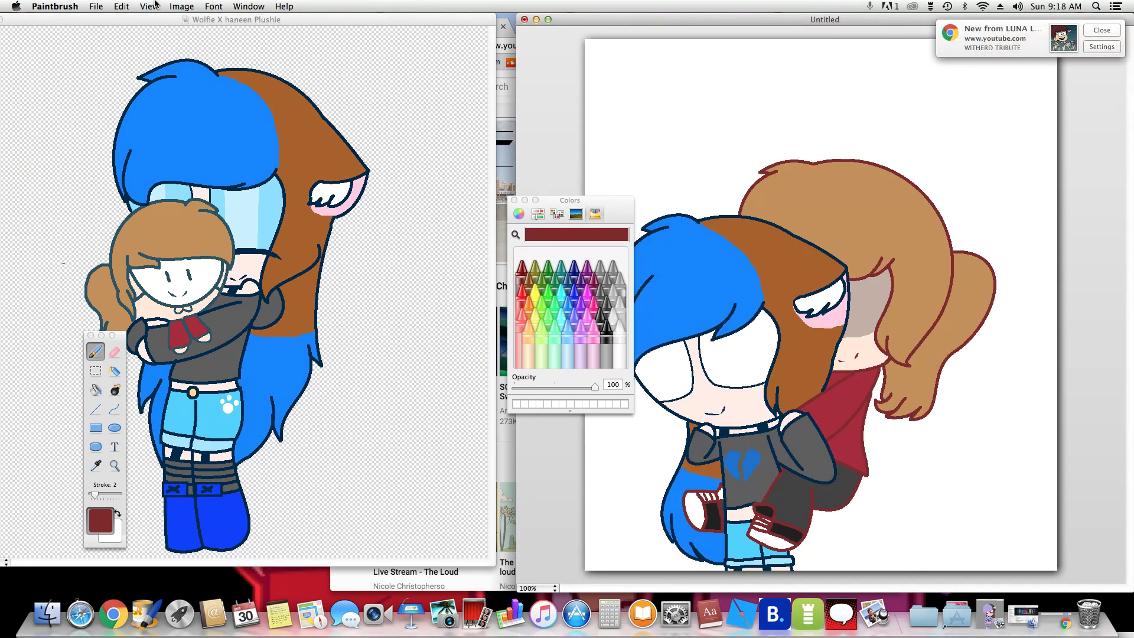
Step: Switch to Chrome to pause the desktop recording, and bring the finished picture to the front in Preview
click(500, 460)
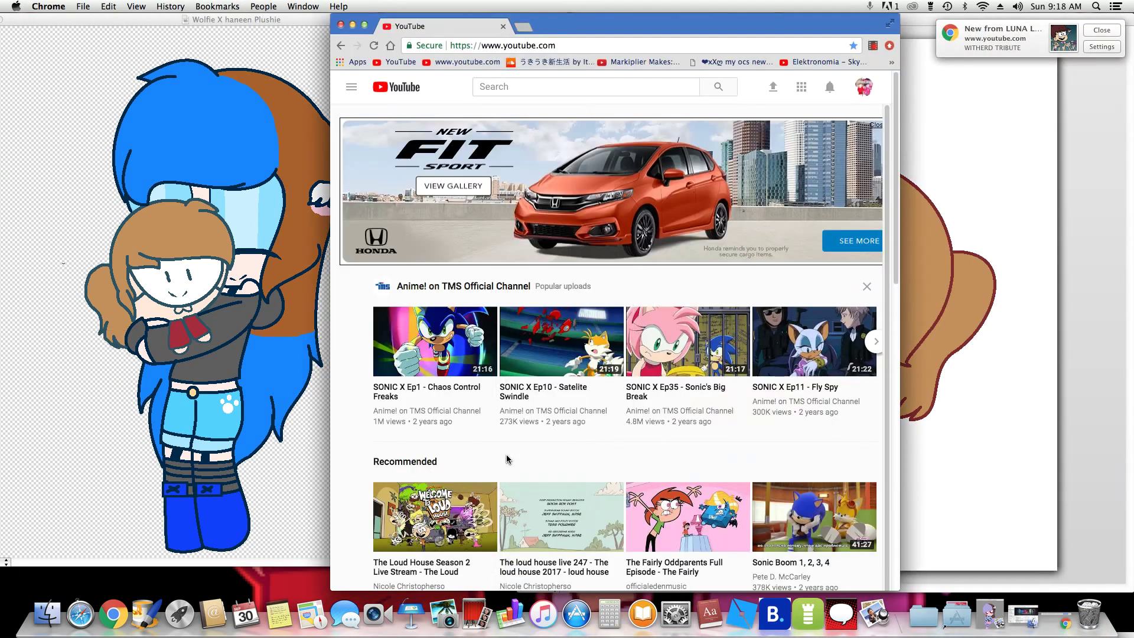
click(872, 46)
click(734, 192)
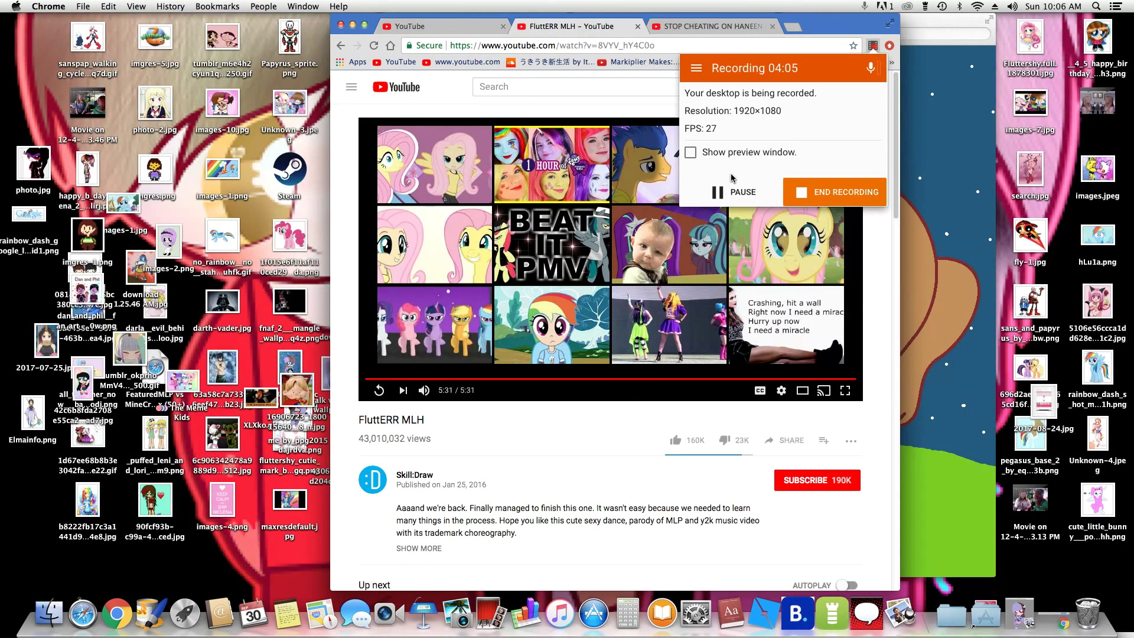
click(939, 21)
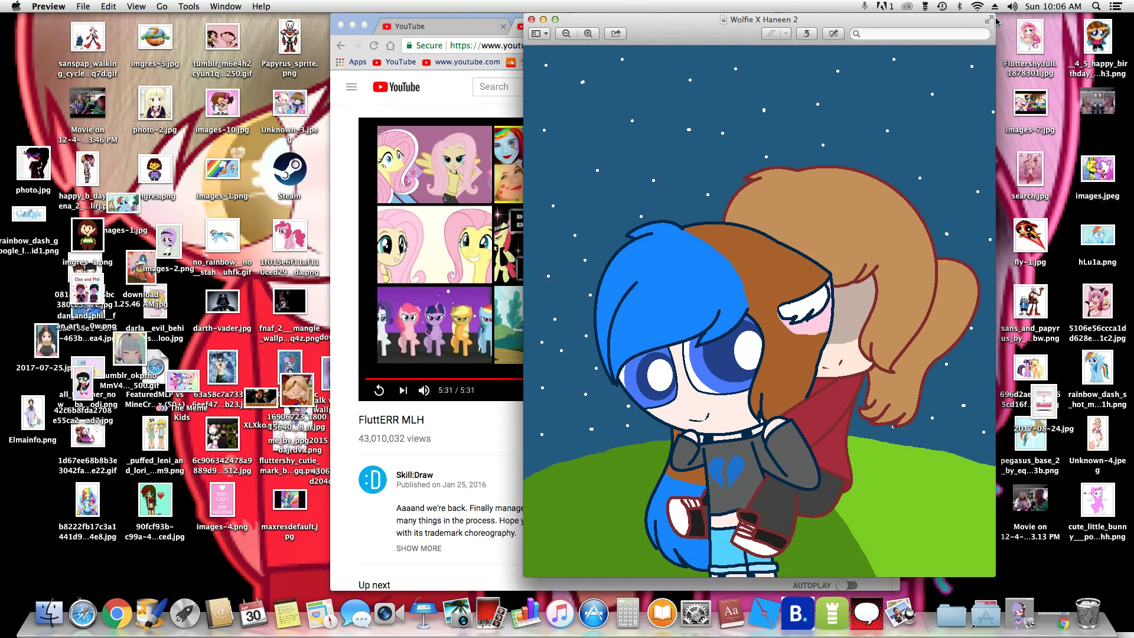